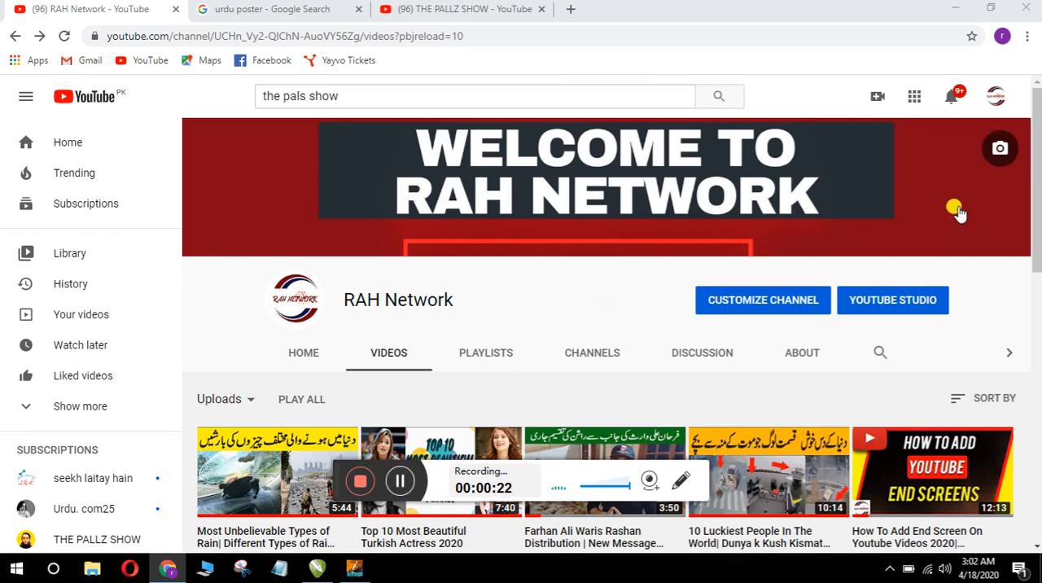
Step: Look over the RAH Network channel's videos, the Urdu poster image results and THE PALLZ SHOW channel page
{"action": "left_click_drag", "start_coordinate": [1034, 178], "coordinate": [1037, 335]}
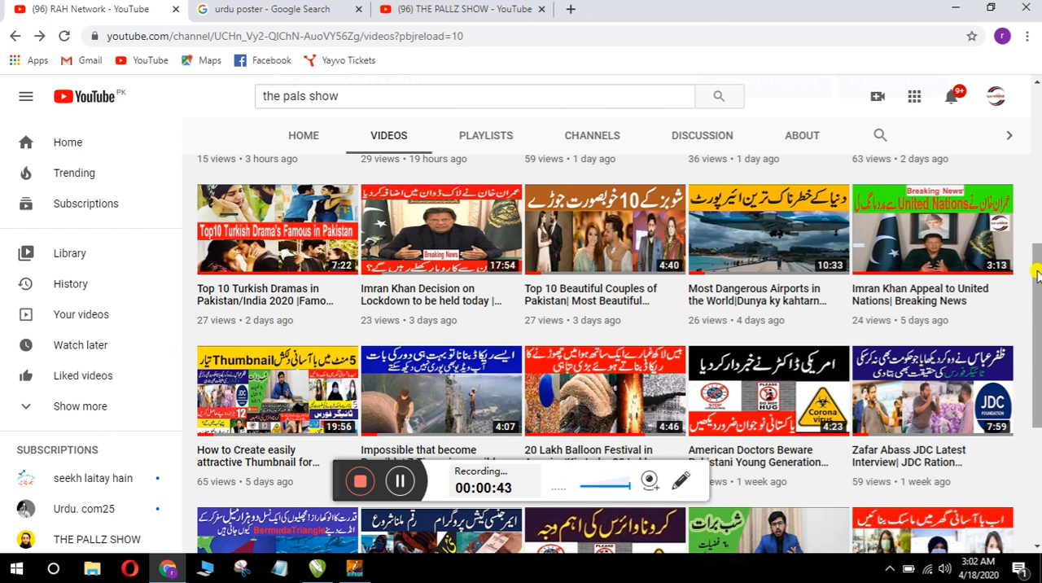
{"action": "left_click_drag", "start_coordinate": [1037, 275], "coordinate": [1038, 109]}
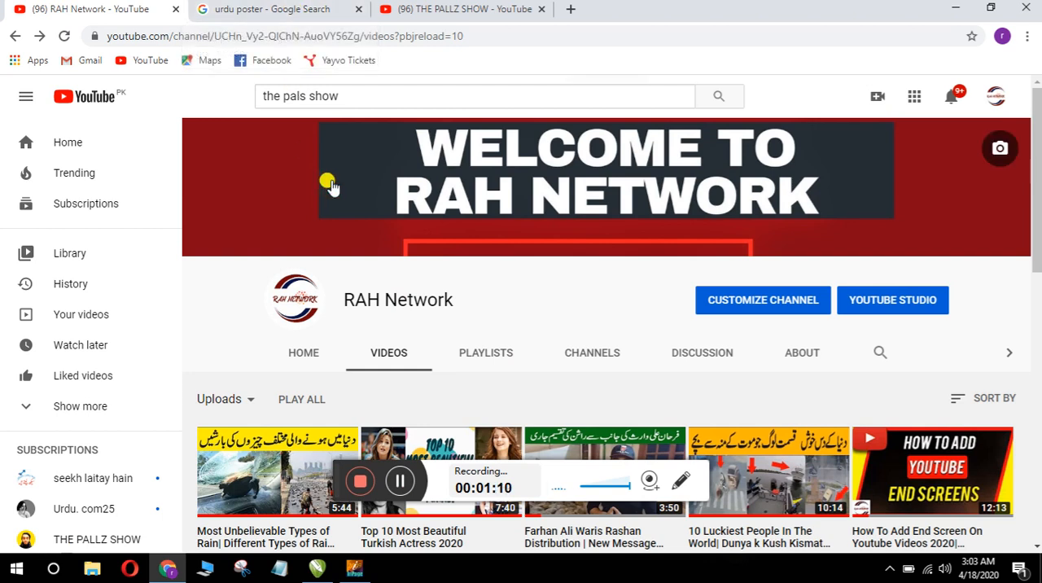
{"action": "left_click", "coordinate": [399, 482]}
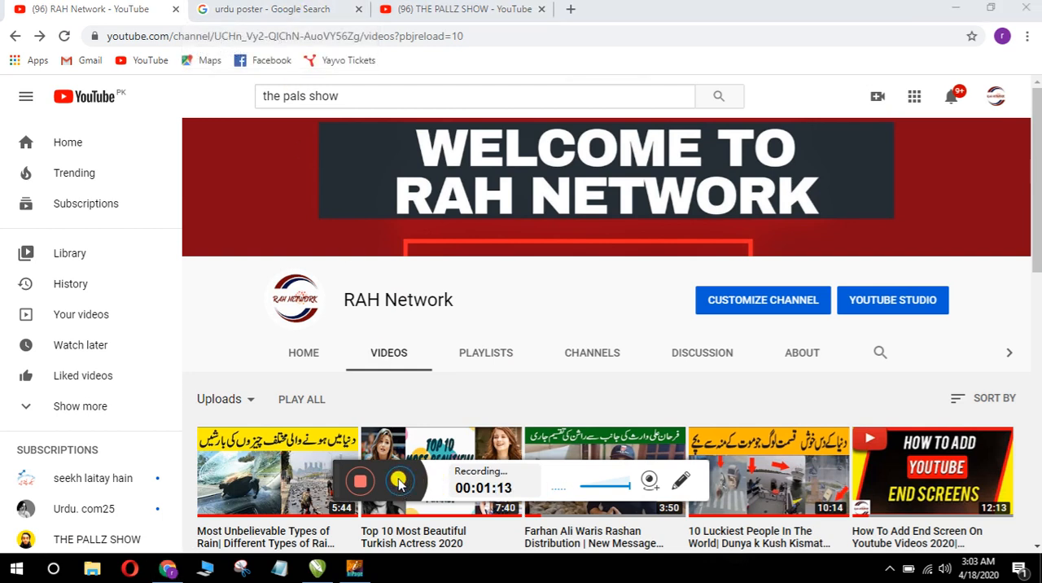
{"action": "left_click", "coordinate": [236, 8]}
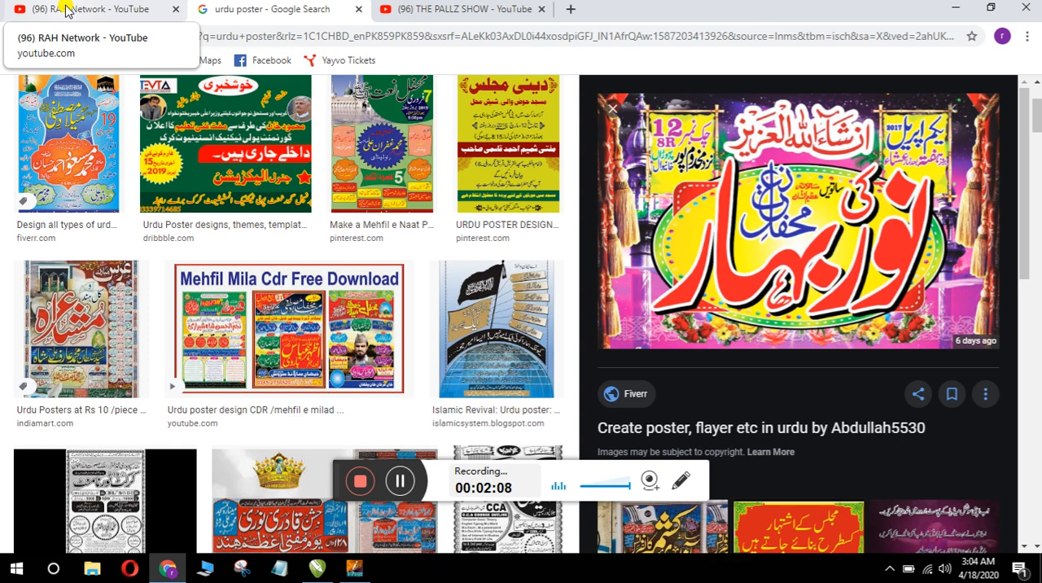
{"action": "left_click", "coordinate": [95, 9]}
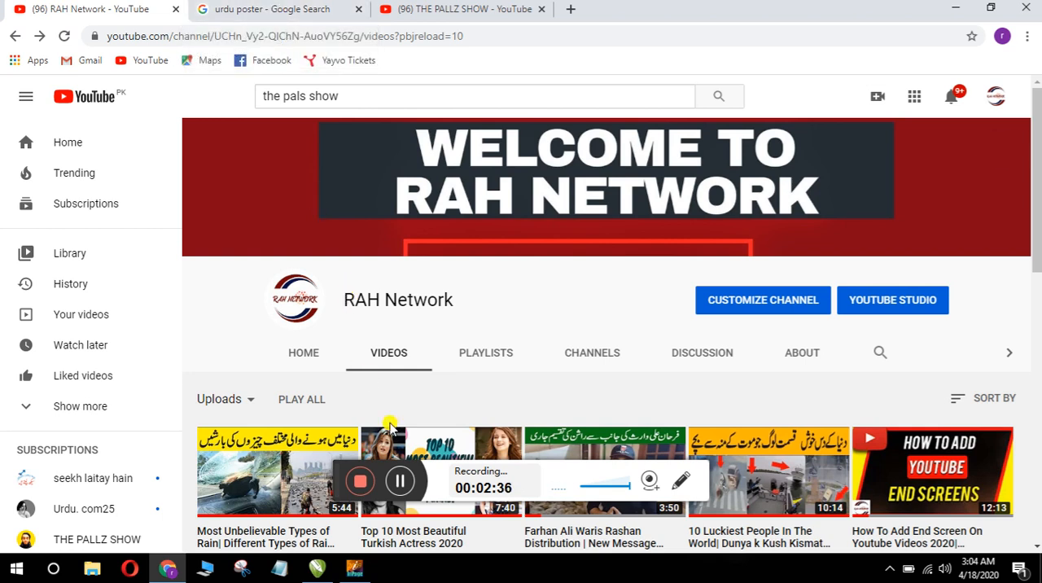
{"action": "left_click", "coordinate": [398, 487]}
{"action": "left_click", "coordinate": [398, 486]}
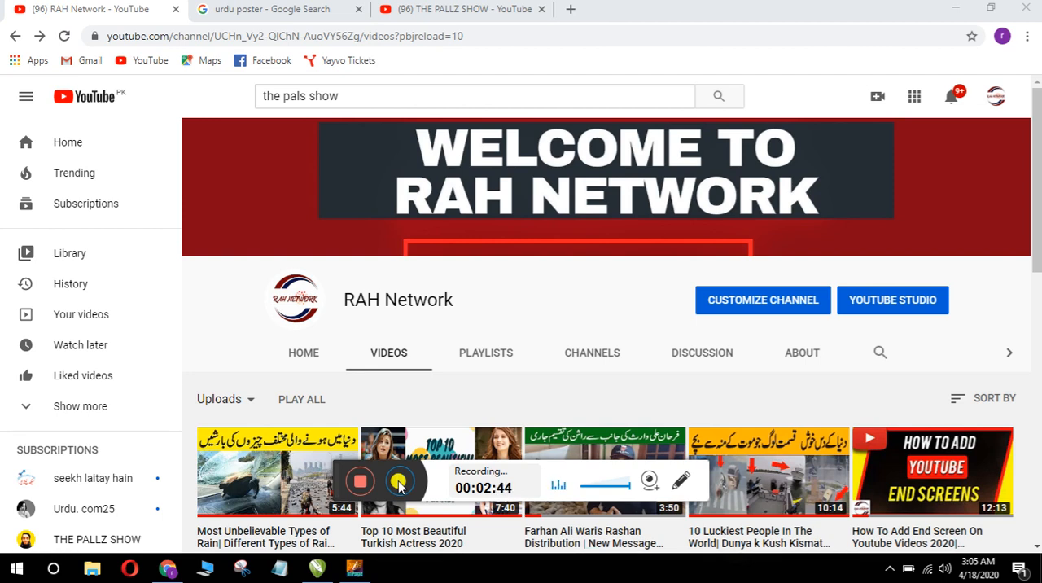
{"action": "left_click", "coordinate": [425, 15]}
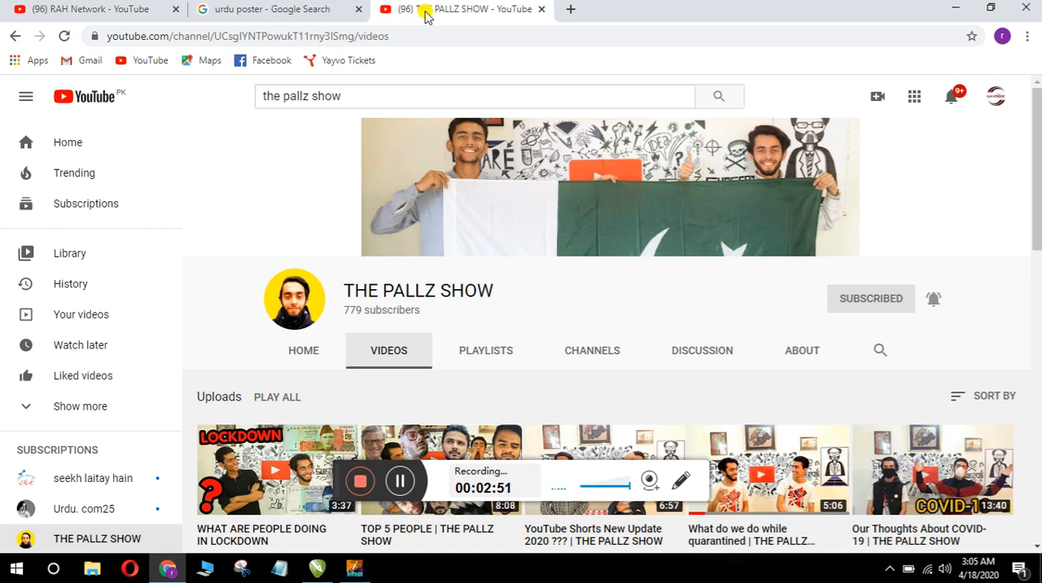
{"action": "mouse_move", "coordinate": [1035, 202]}
{"action": "left_mouse_down"}
{"action": "mouse_move", "coordinate": [1037, 256]}
{"action": "mouse_move", "coordinate": [1036, 186]}
{"action": "mouse_move", "coordinate": [1036, 295]}
{"action": "mouse_move", "coordinate": [1034, 210]}
{"action": "left_mouse_up"}
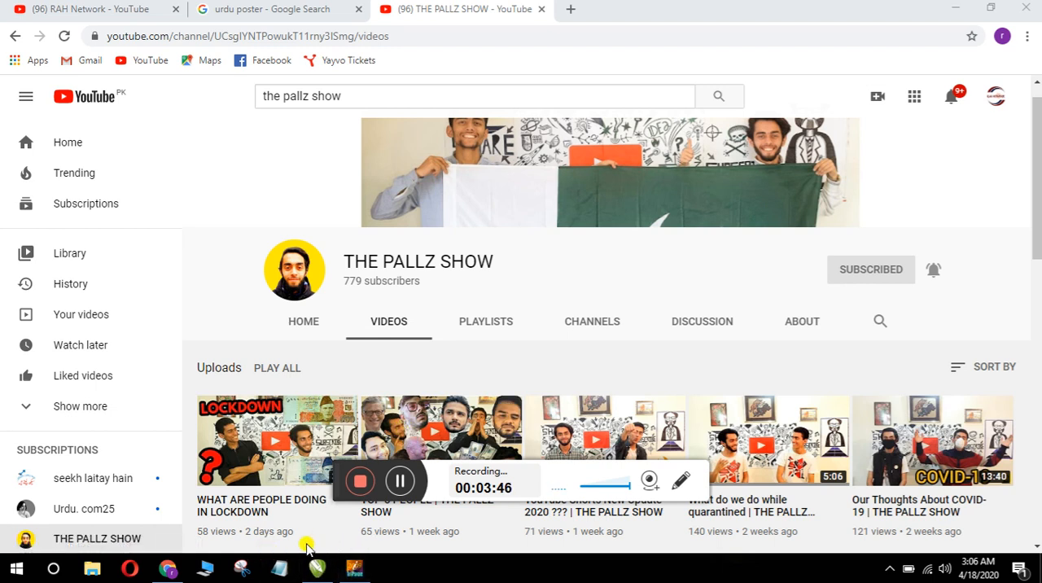
Step: Switch to InPage and create a new one-page A4 portrait document with right-to-left direction
{"action": "left_click", "coordinate": [355, 570]}
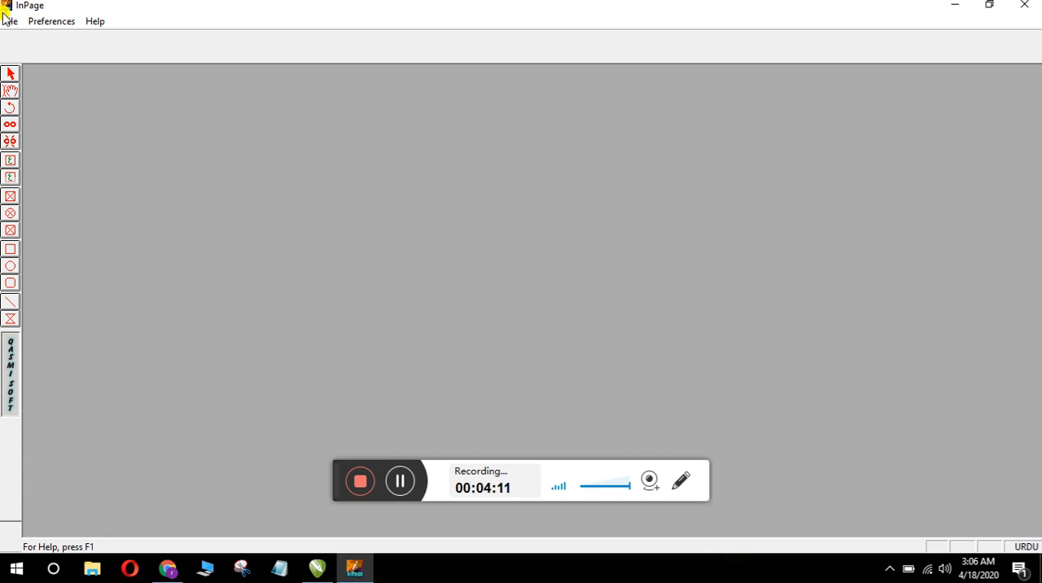
{"action": "left_click", "coordinate": [11, 22]}
{"action": "left_click", "coordinate": [28, 37]}
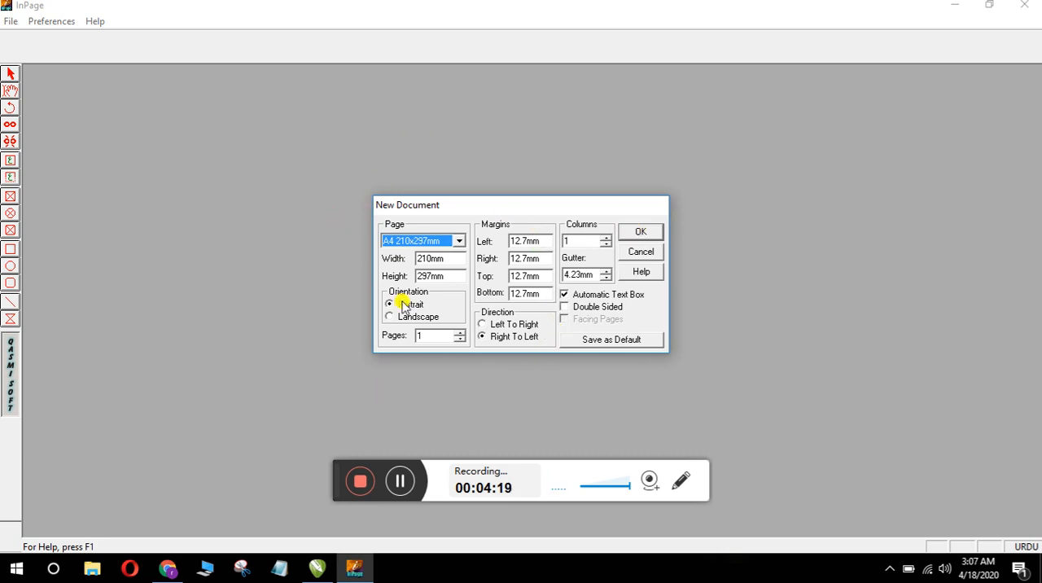
{"action": "left_click", "coordinate": [643, 233]}
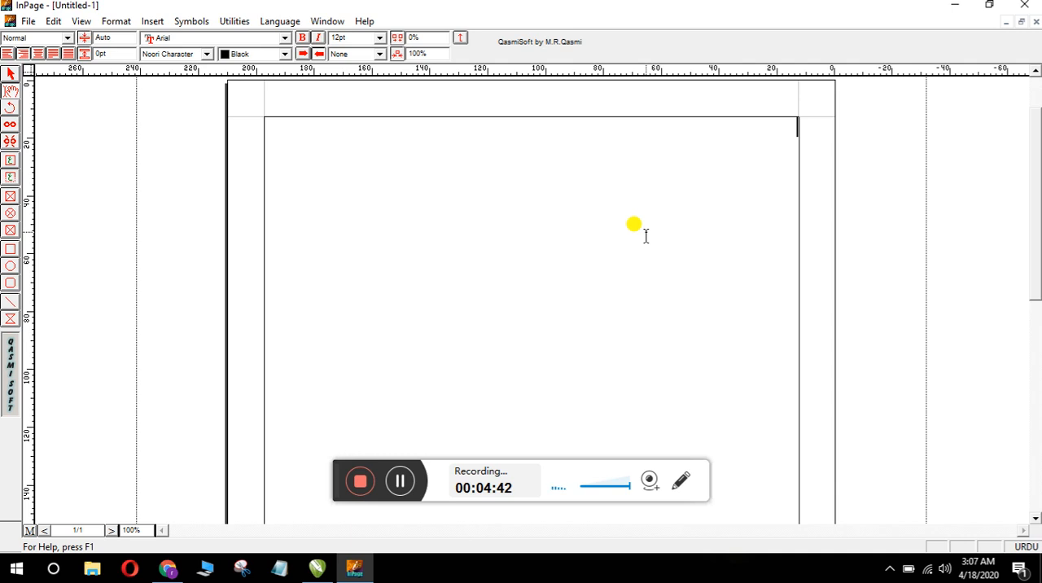
Step: Set the text size to 48pt for writing in the page's text box
{"action": "type", "text": "یہ"}
{"action": "left_click", "coordinate": [379, 38]}
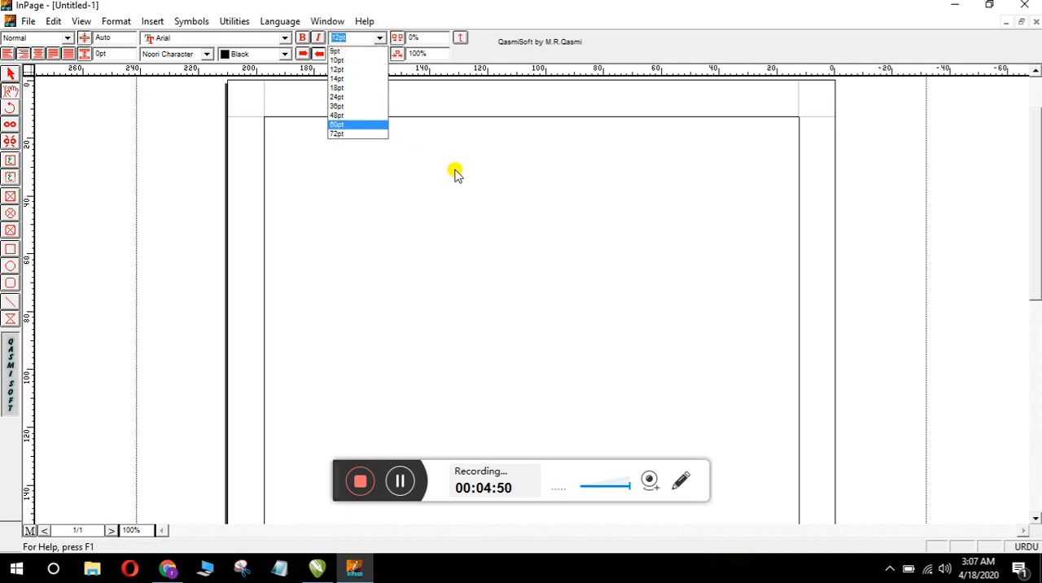
{"action": "left_click", "coordinate": [481, 172]}
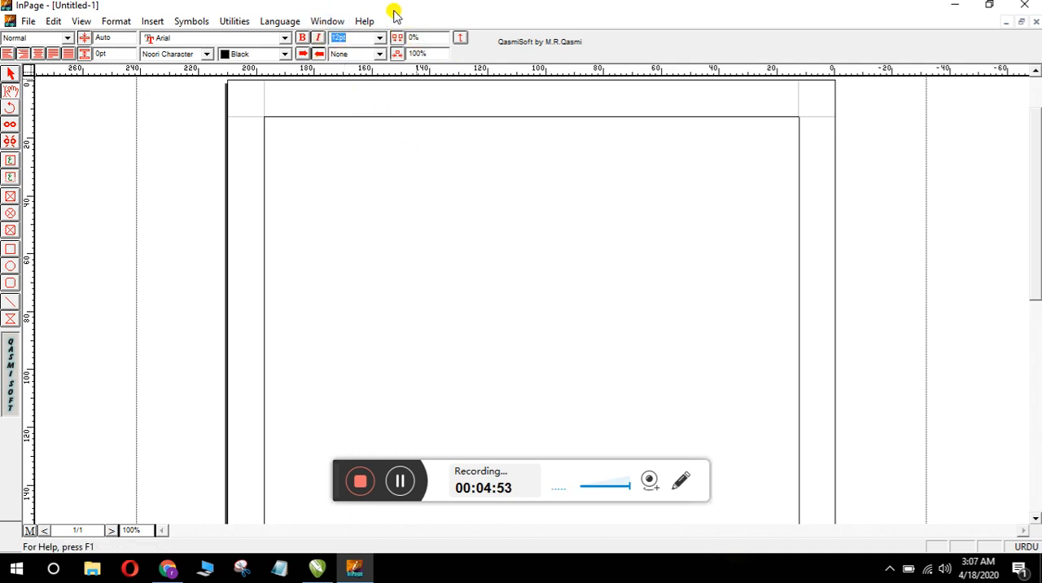
{"action": "left_click", "coordinate": [379, 41]}
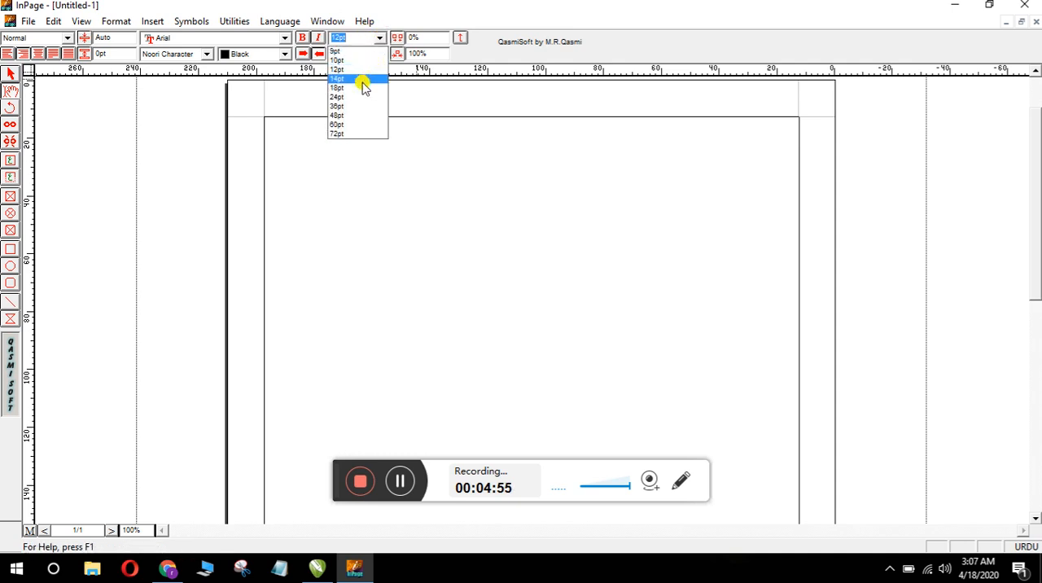
{"action": "left_click", "coordinate": [361, 116]}
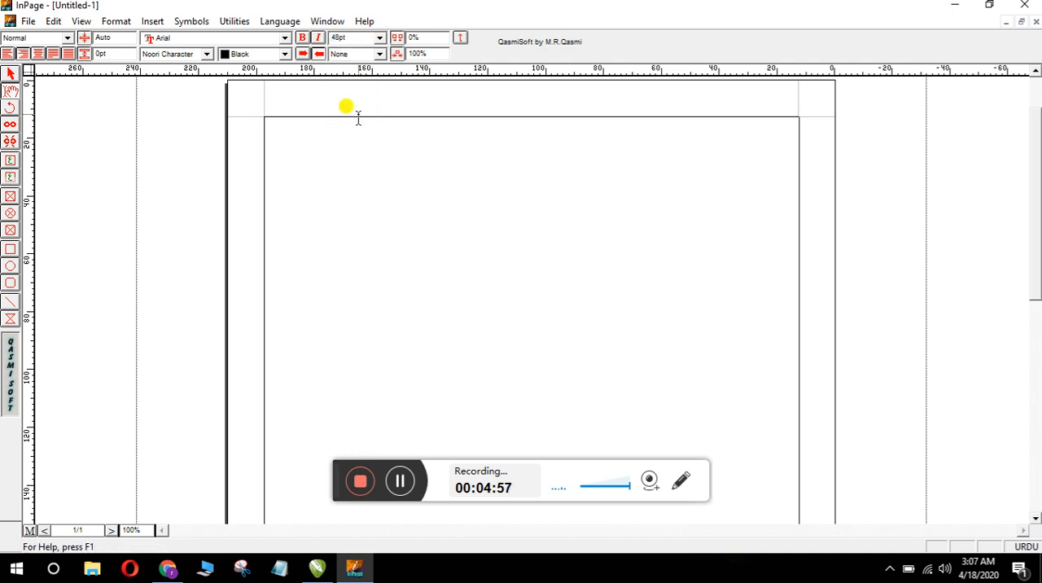
Step: Write the Urdu word "پاکستان" at the start of the page's first line
{"action": "type", "text": "پا"}
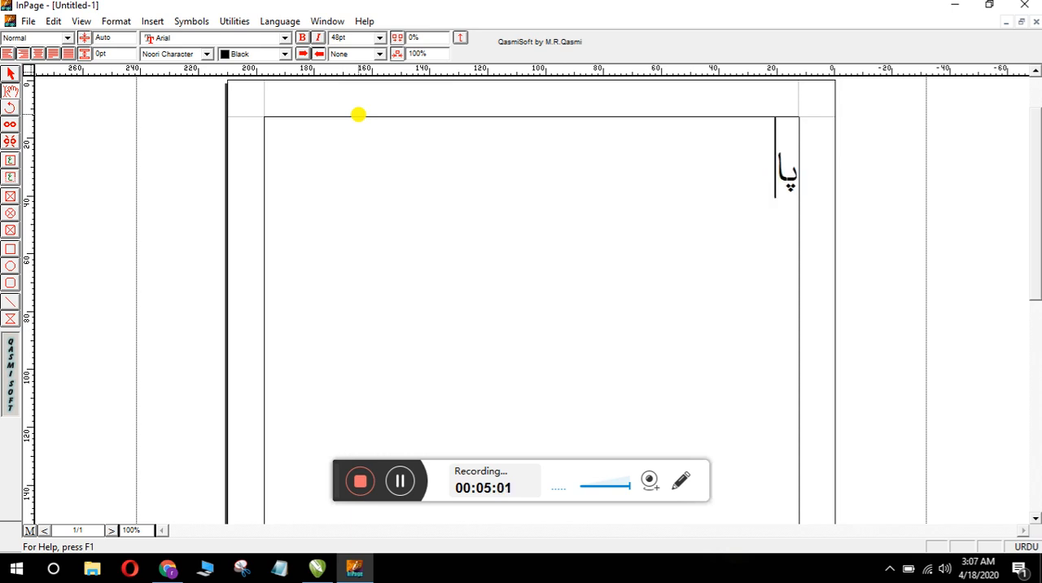
{"action": "type", "text": "ك"}
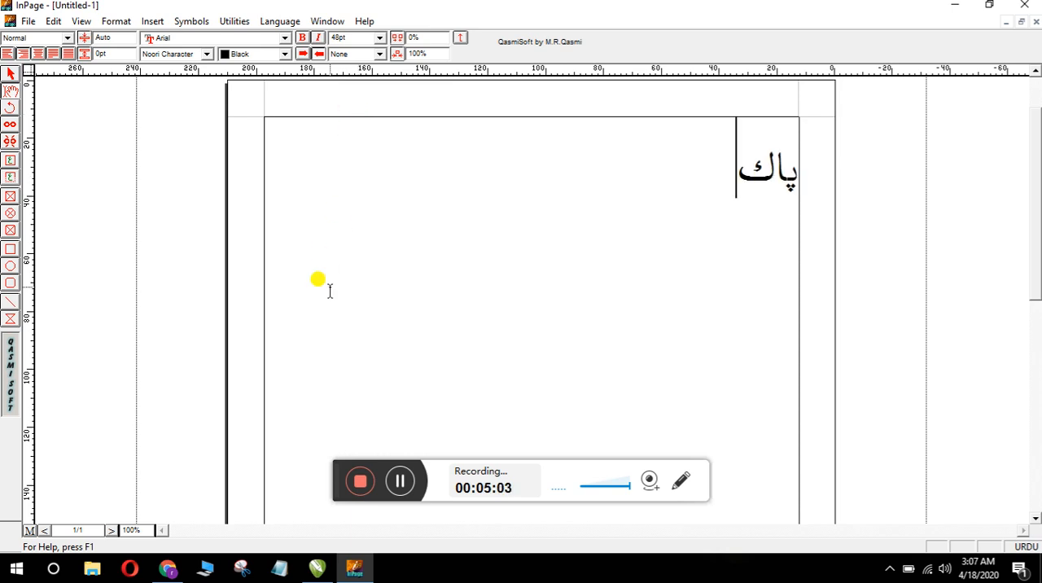
{"action": "left_click", "coordinate": [401, 482]}
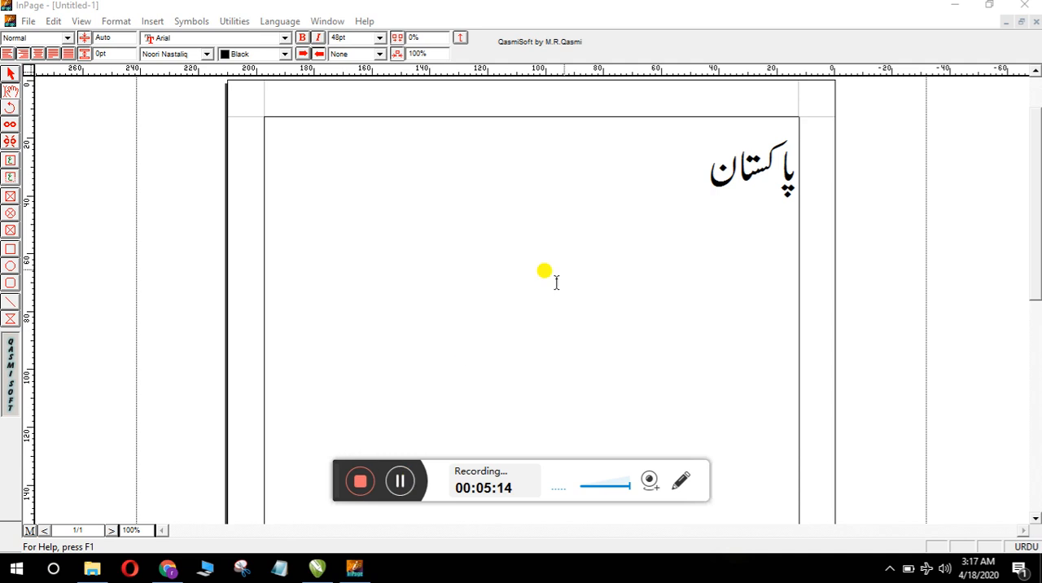
{"action": "left_click", "coordinate": [700, 181]}
{"action": "type", "text": "ھ"}
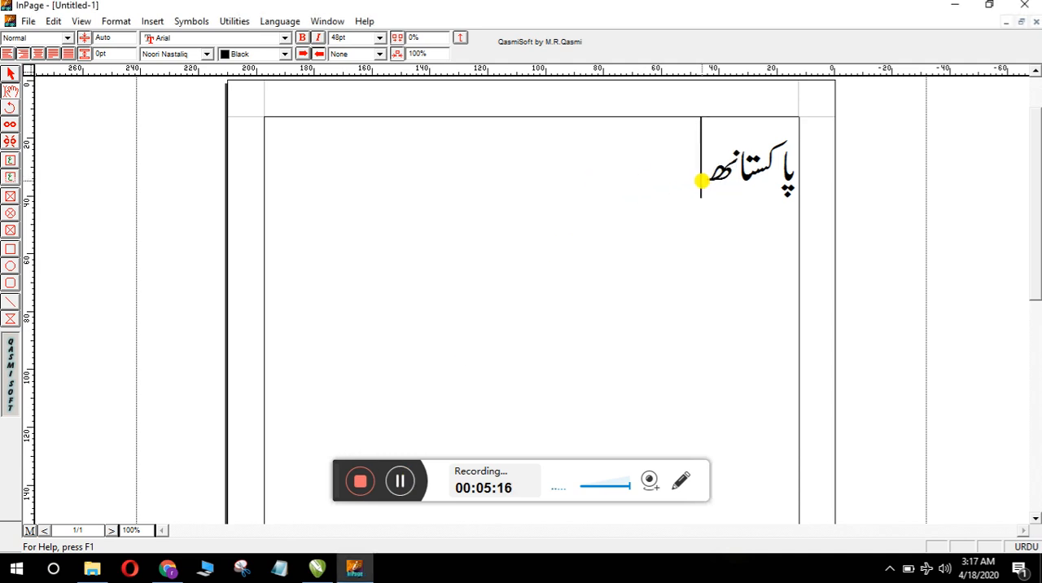
{"action": "key", "text": "BackSpace"}
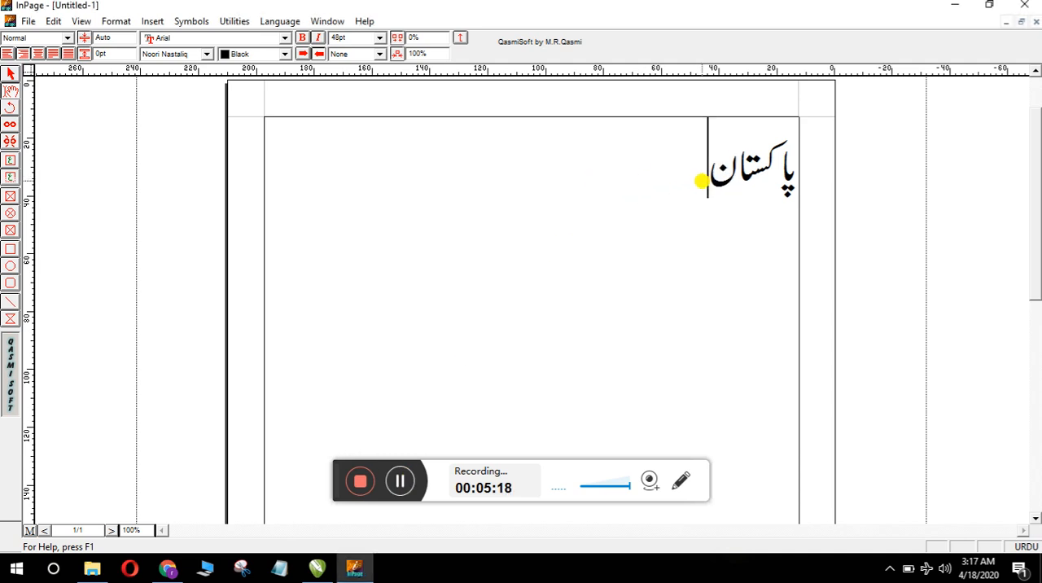
{"action": "left_click", "coordinate": [402, 483]}
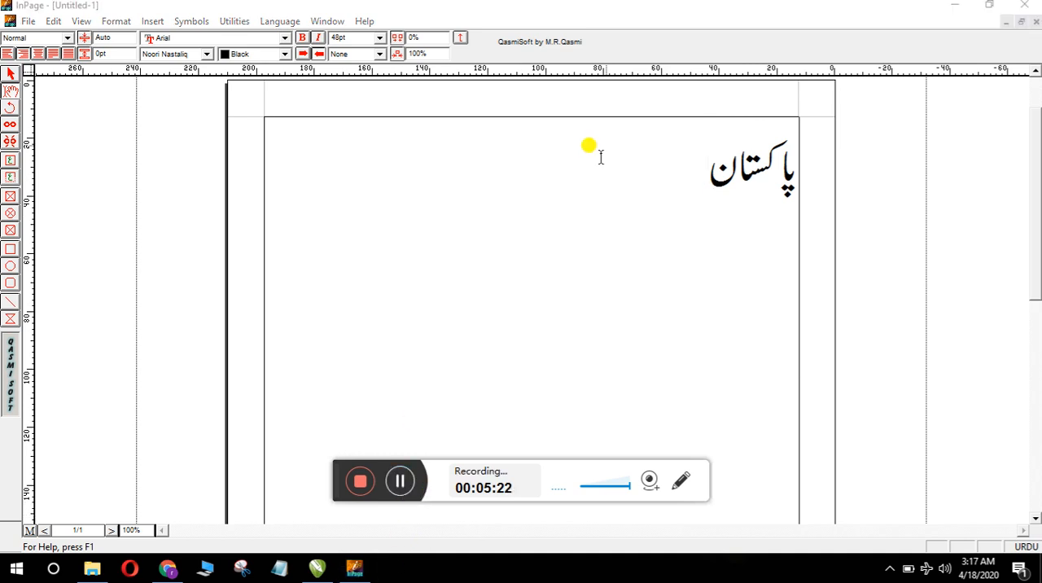
Step: Continue the line after "پاکستان" with "ہمارا وطن ہے", spelling "وطن" with the letter "ط"
{"action": "left_click", "coordinate": [705, 184]}
{"action": "type", "text": "ہ"}
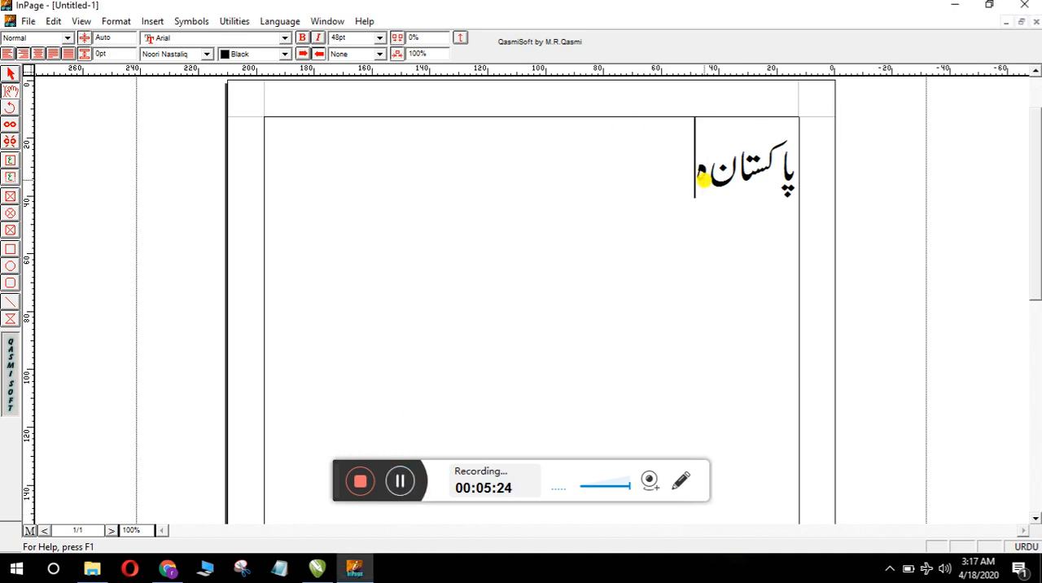
{"action": "type", "text": "ماراو"}
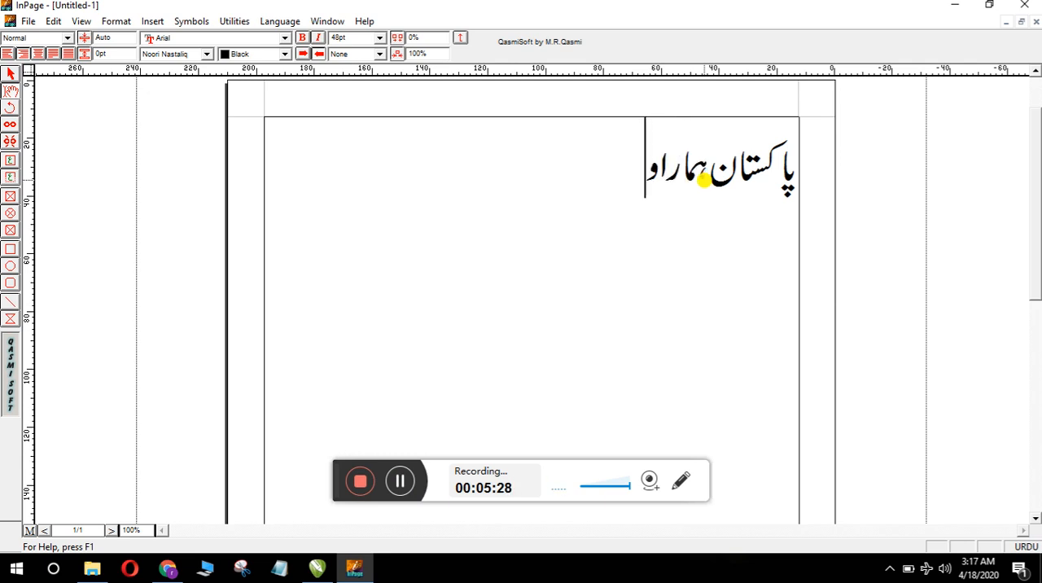
{"action": "type", "text": "ت"}
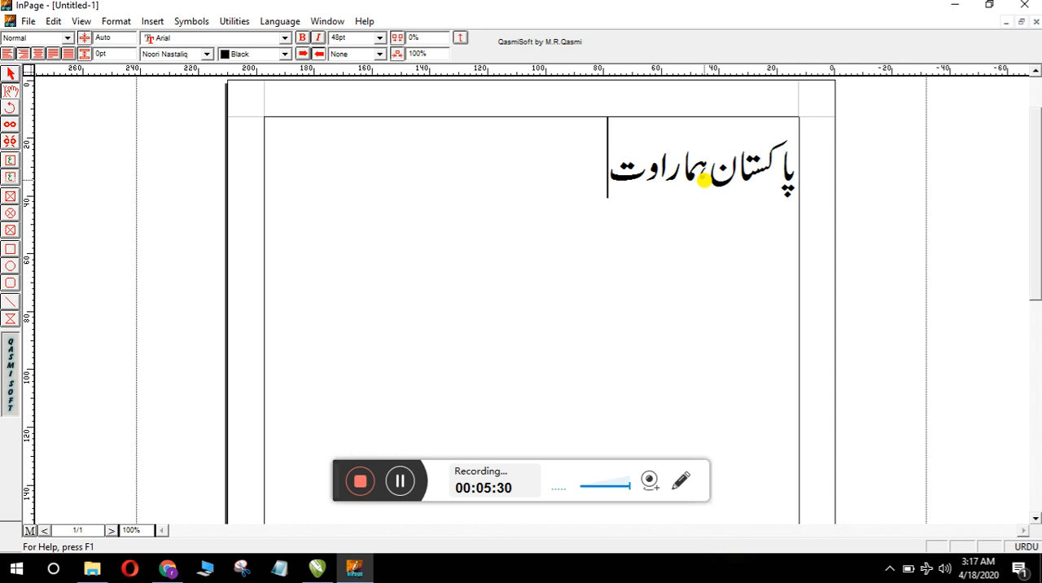
{"action": "key", "text": "BackSpace"}
{"action": "type", "text": "ٹ"}
{"action": "key", "text": "BackSpace"}
{"action": "type", "text": "ط"}
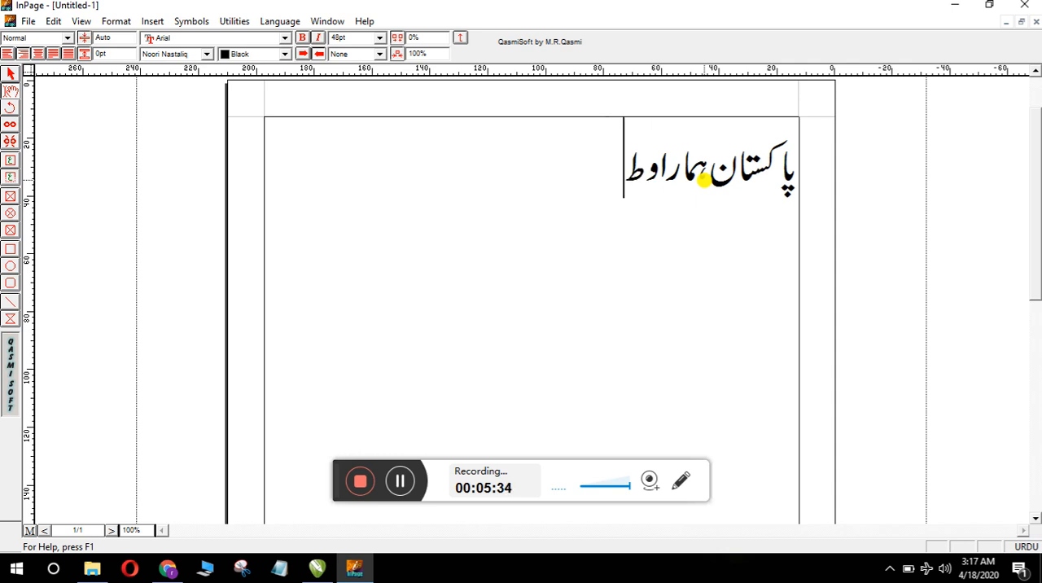
{"action": "type", "text": "ن"}
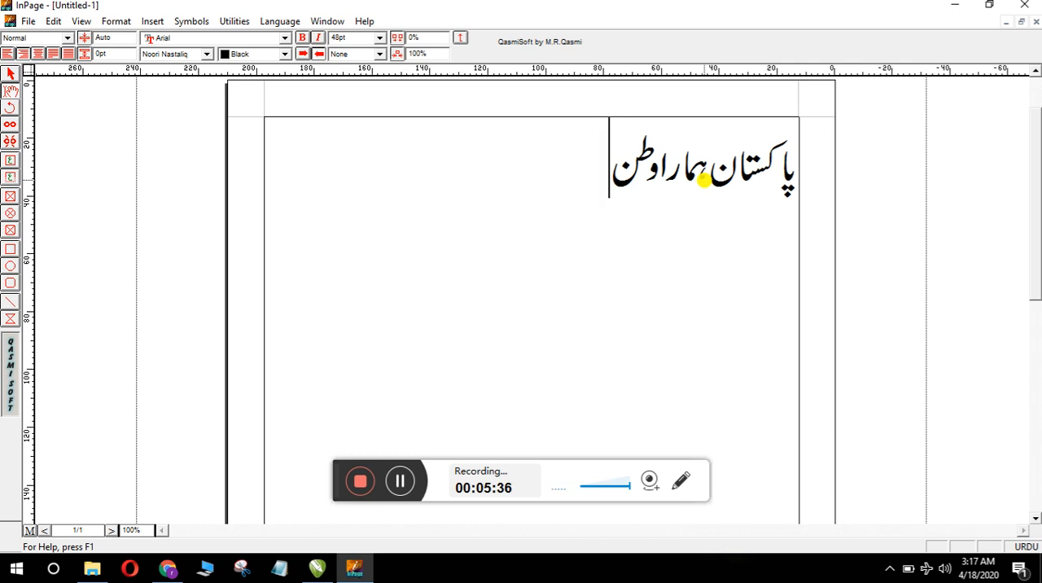
{"action": "type", "text": " ہے"}
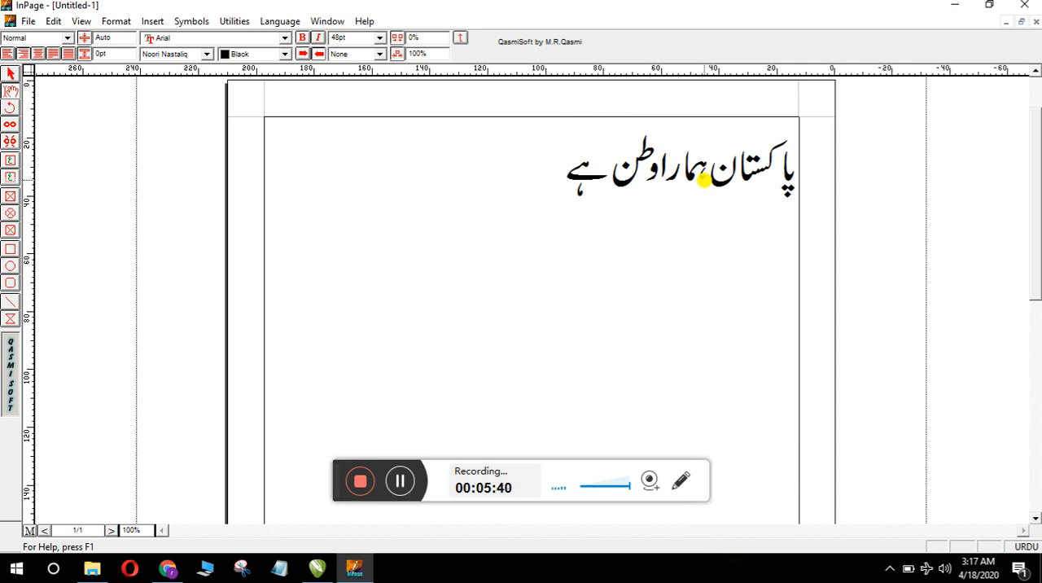
Step: Insert the word "پیارا" between "ہمارا" and "وطن" in the Urdu sentence
{"action": "left_click", "coordinate": [661, 169]}
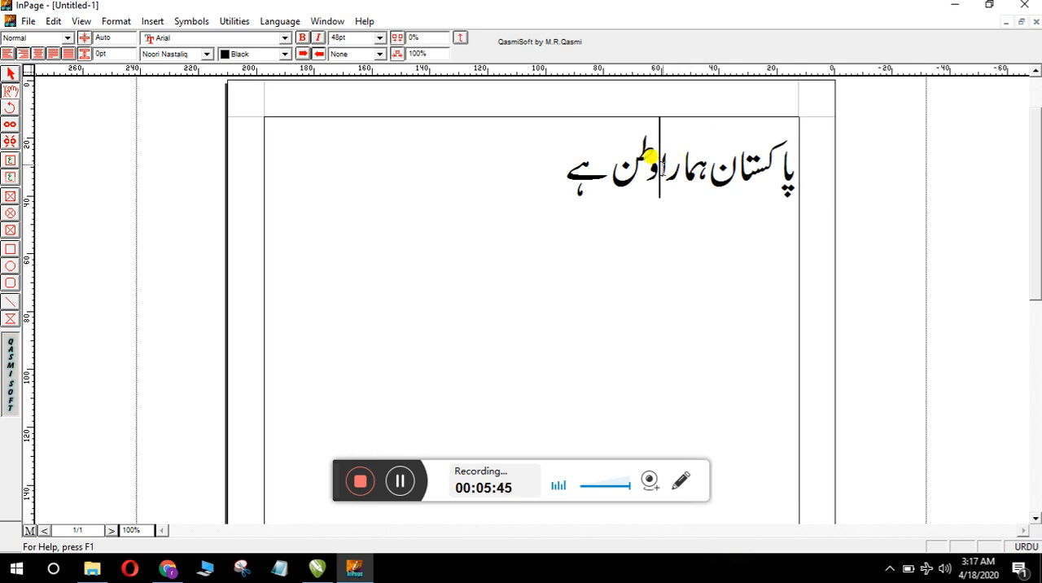
{"action": "type", "text": "پ"}
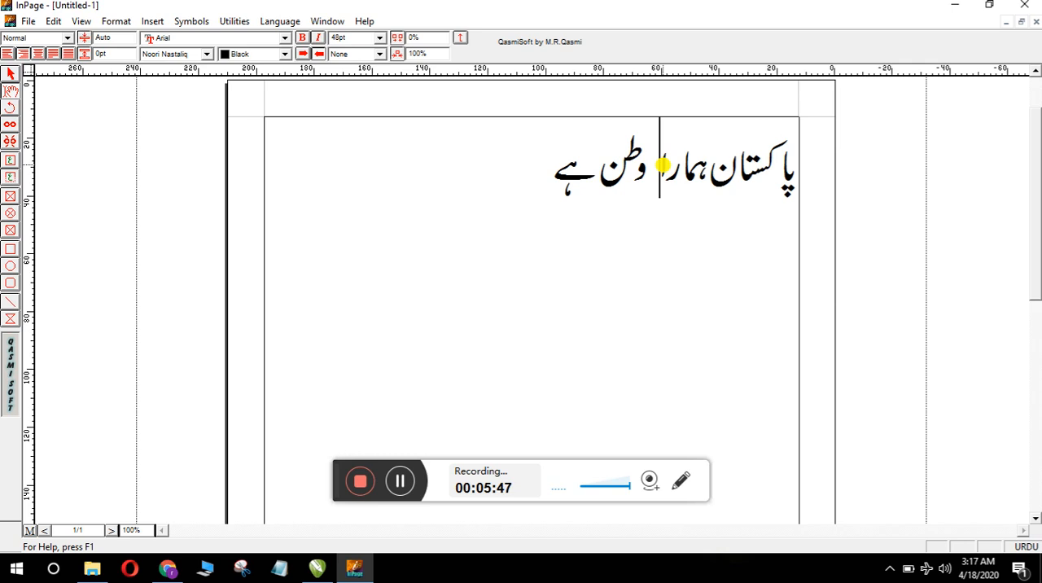
{"action": "type", "text": "یا"}
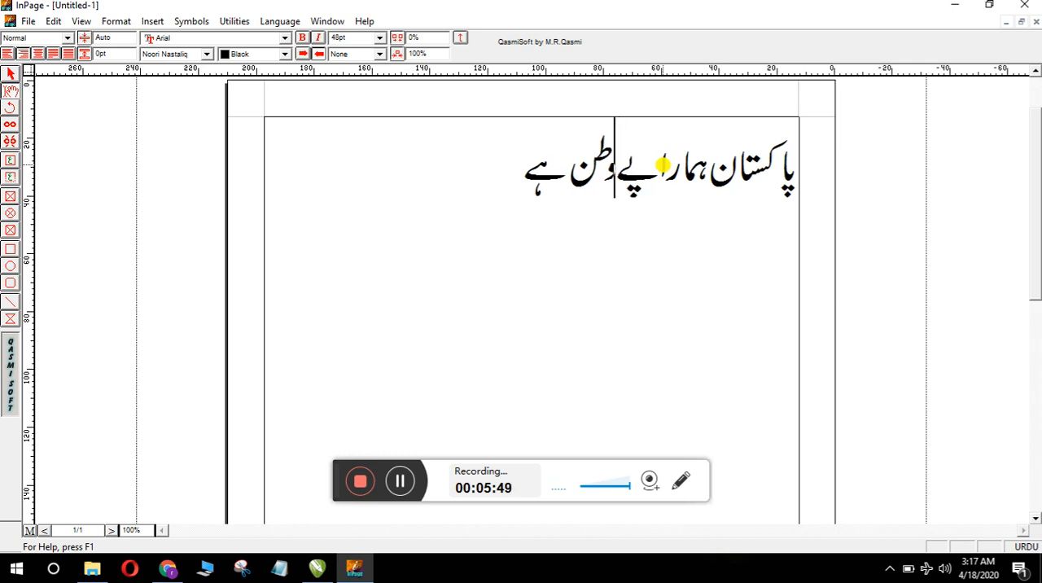
{"action": "type", "text": "ر "}
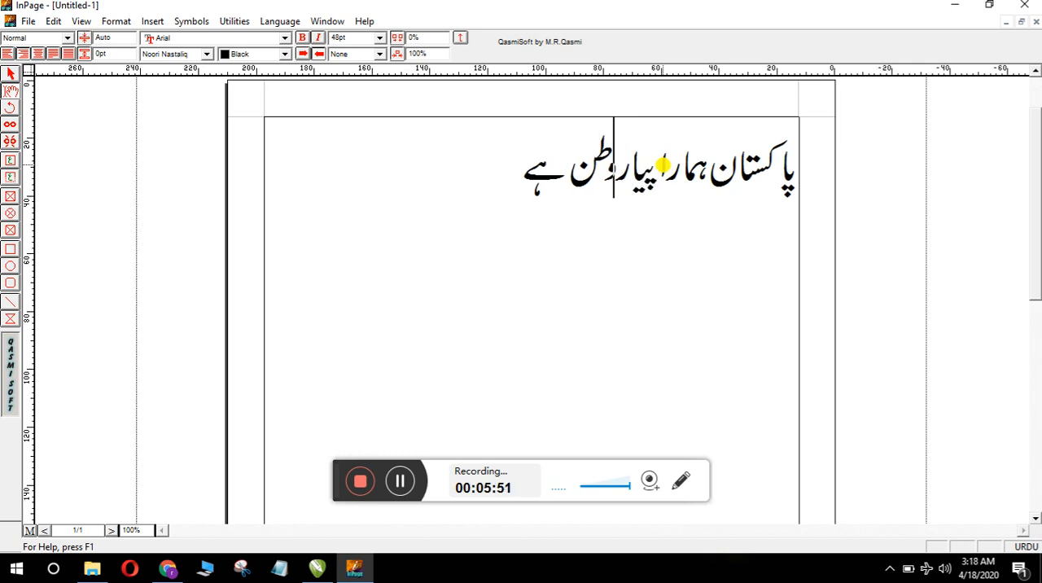
{"action": "type", "text": "ا"}
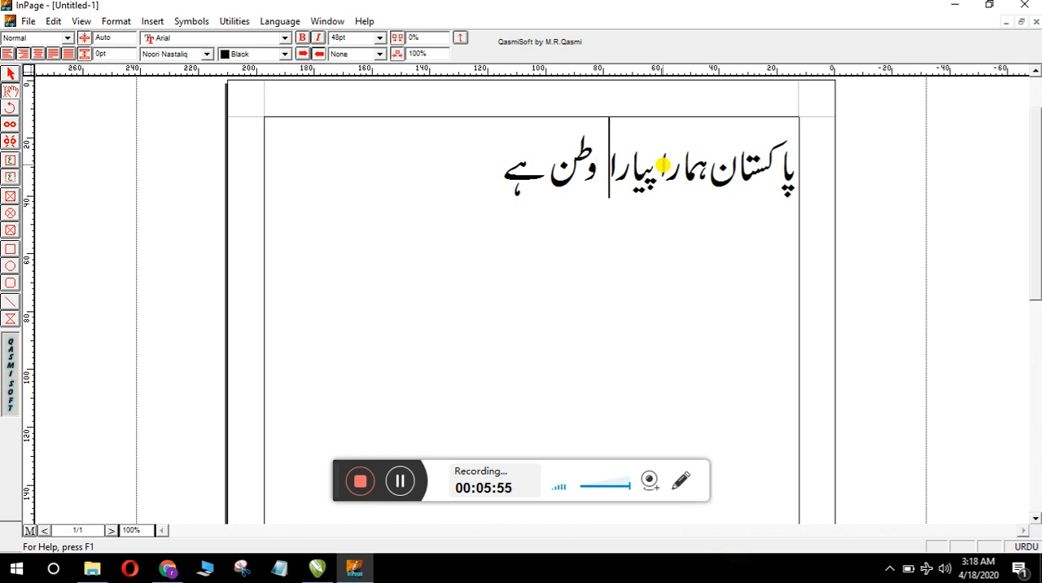
Step: Make the whole Urdu sentence on the first line bold
{"action": "left_click", "coordinate": [503, 171]}
{"action": "left_click_drag", "start_coordinate": [503, 170], "coordinate": [788, 171]}
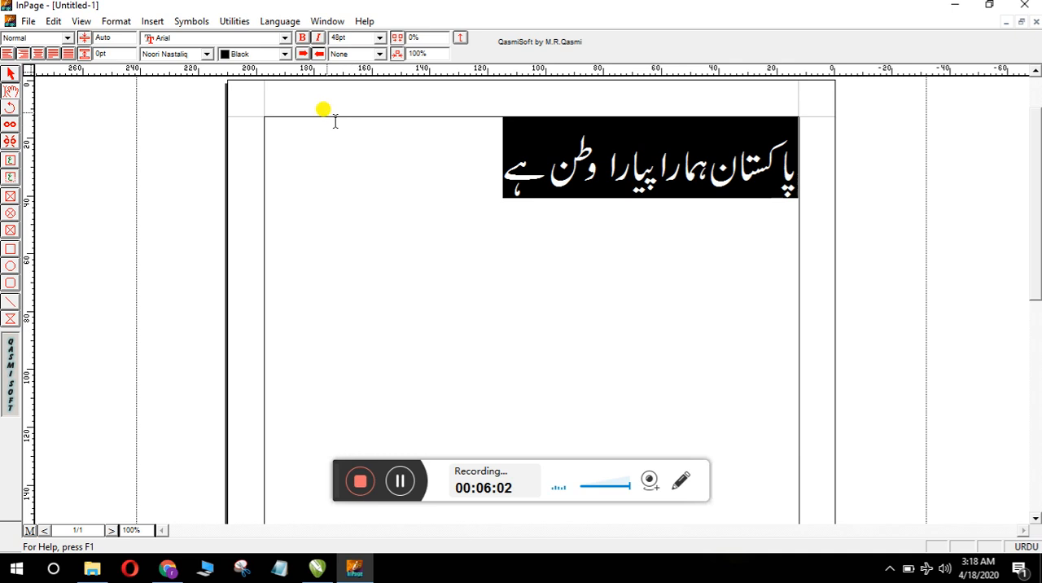
{"action": "left_click", "coordinate": [302, 41]}
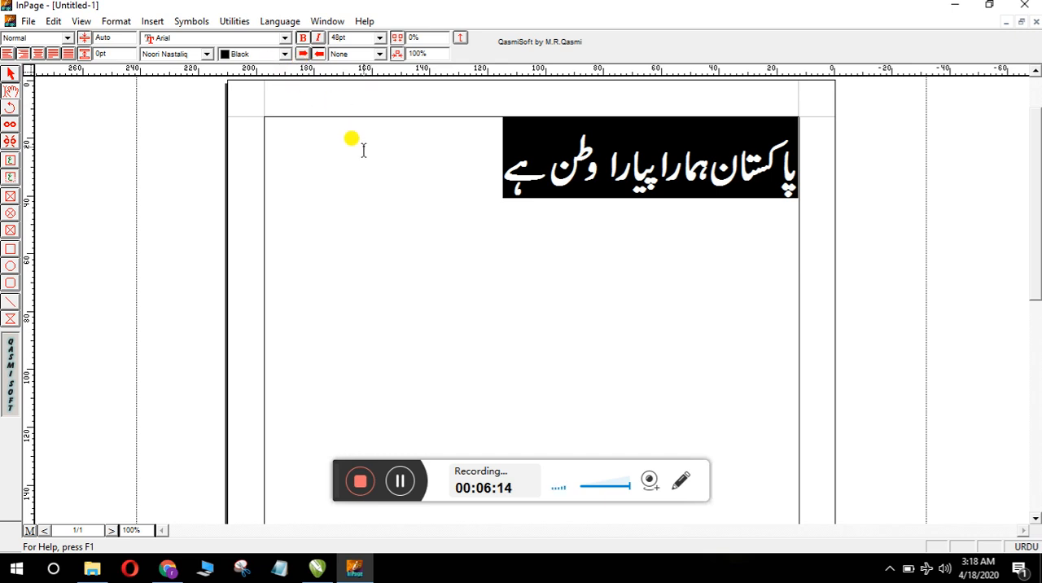
Step: Color the whole selected Urdu sentence red
{"action": "left_click", "coordinate": [285, 54]}
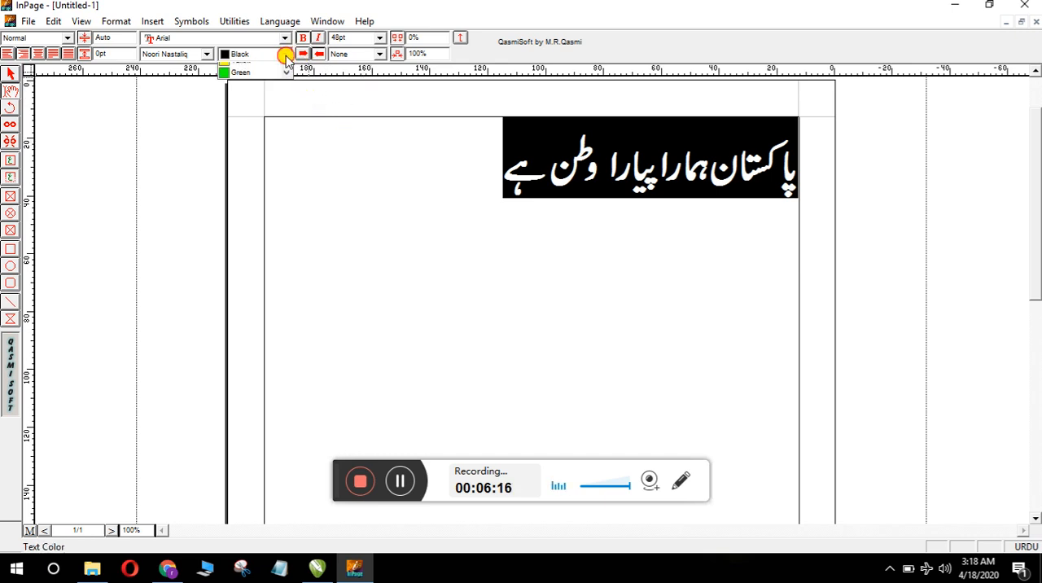
{"action": "left_click", "coordinate": [268, 95]}
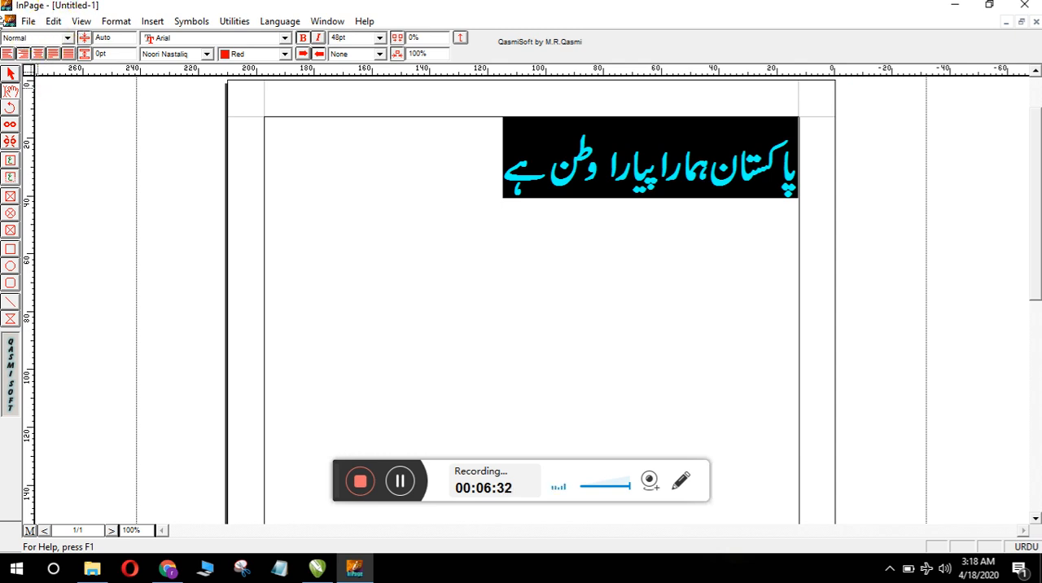
Step: Export page 1 as an Encapsulated PostScript picture named Test into the Thumbnail folder inside RAH Network on the desktop
{"action": "left_click", "coordinate": [27, 22]}
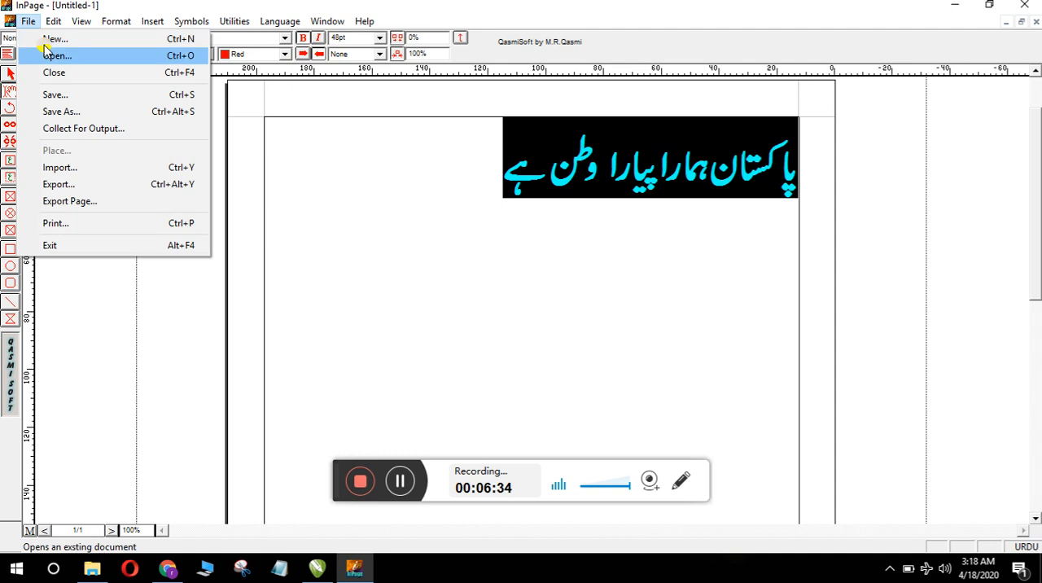
{"action": "left_click", "coordinate": [74, 201]}
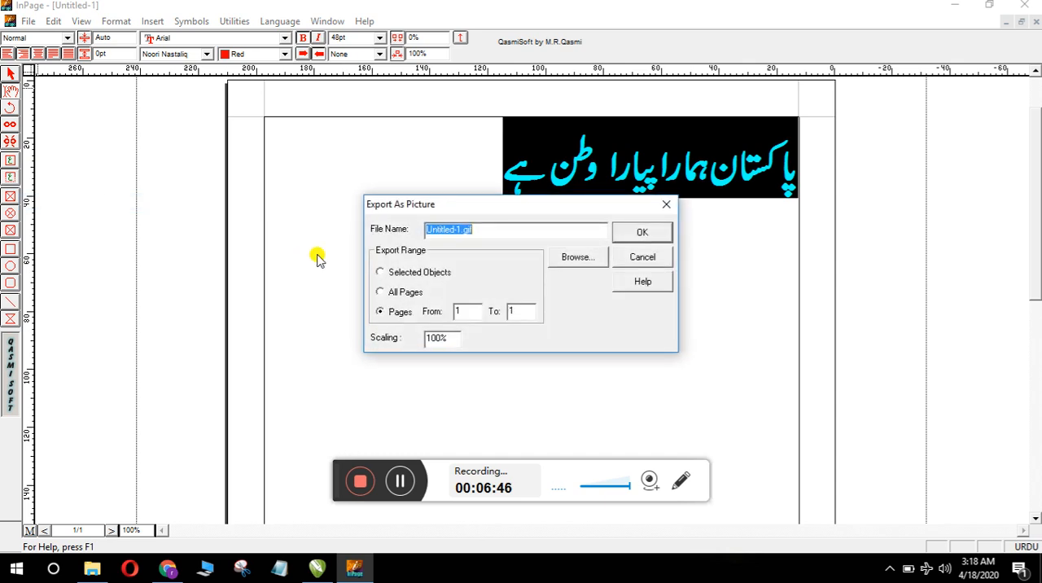
{"action": "left_click", "coordinate": [576, 258]}
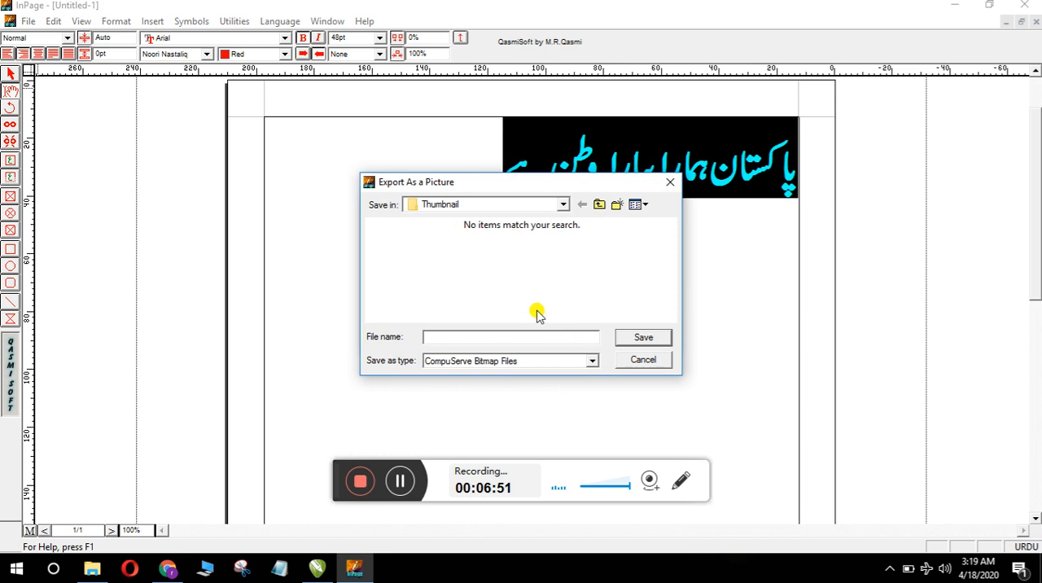
{"action": "left_click", "coordinate": [563, 204]}
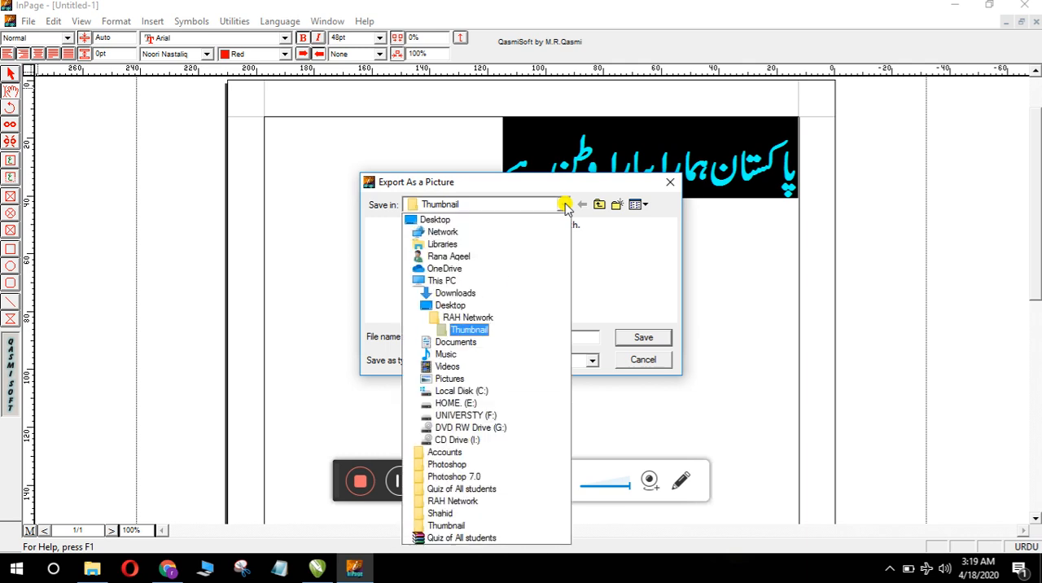
{"action": "left_click", "coordinate": [482, 331]}
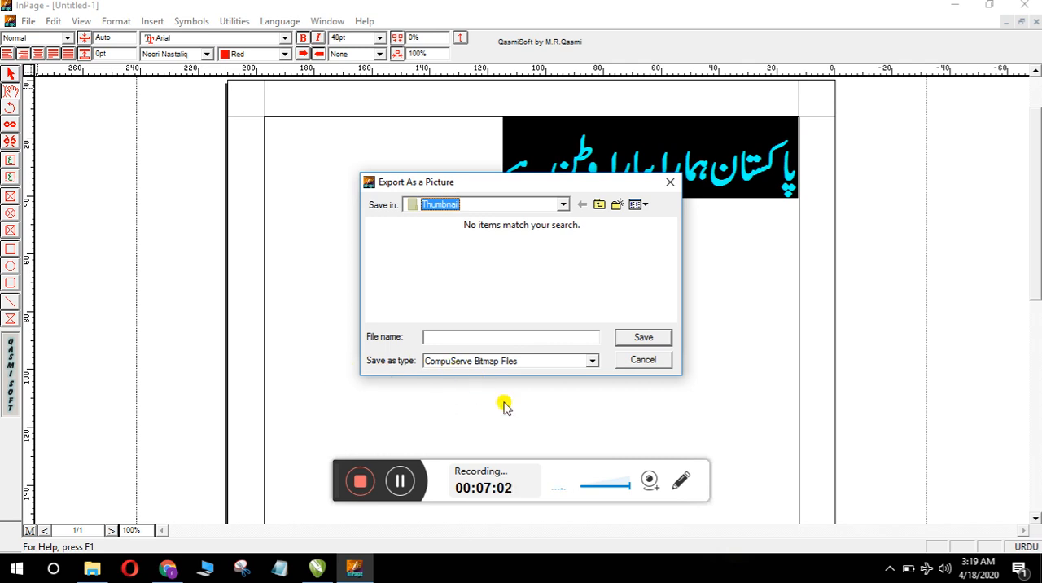
{"action": "left_click", "coordinate": [592, 360]}
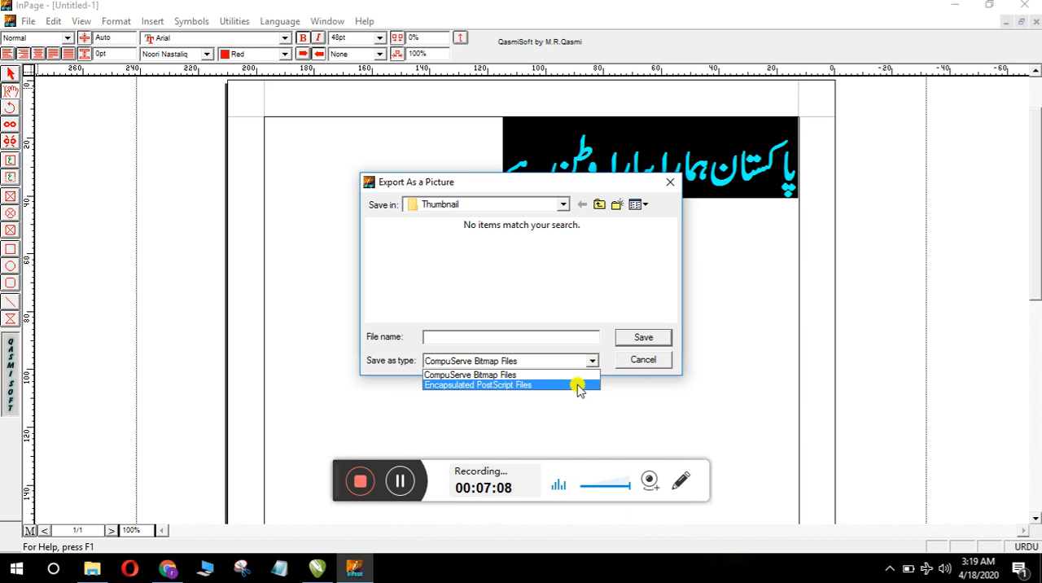
{"action": "left_click", "coordinate": [578, 386]}
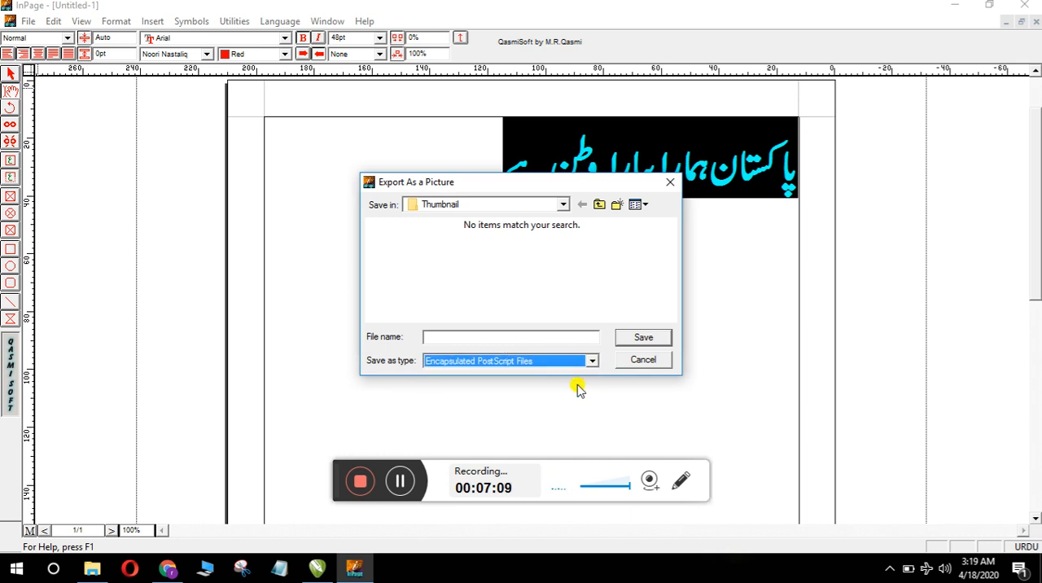
{"action": "left_click", "coordinate": [523, 335]}
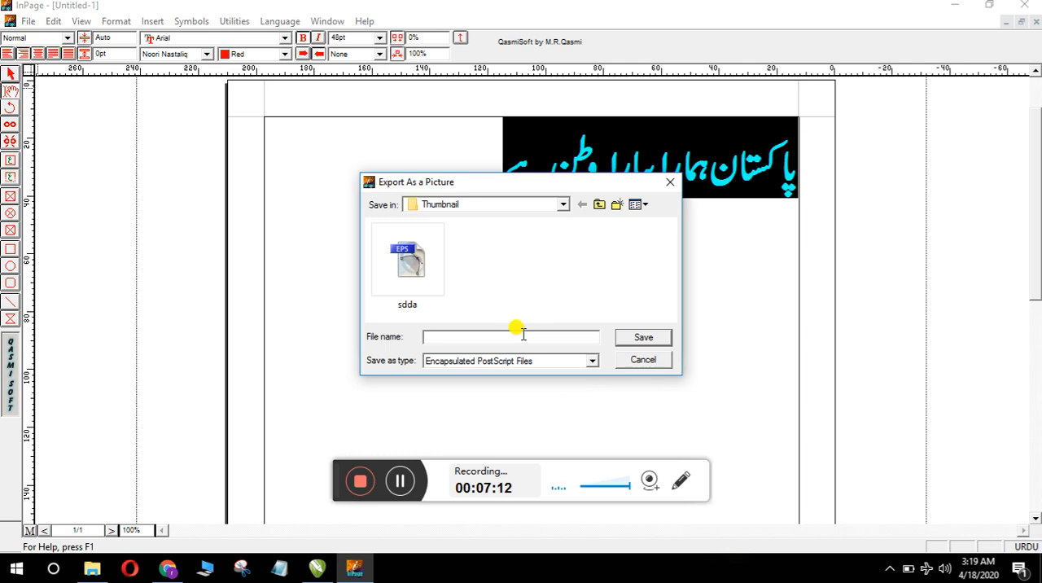
{"action": "type", "text": "Tes"}
{"action": "left_click", "coordinate": [662, 342]}
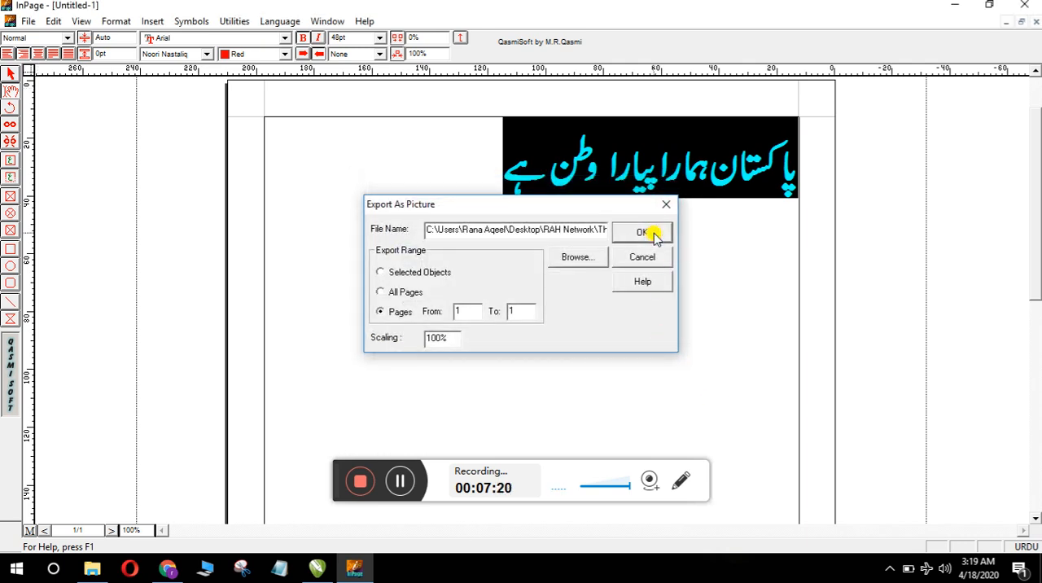
{"action": "left_click", "coordinate": [642, 233]}
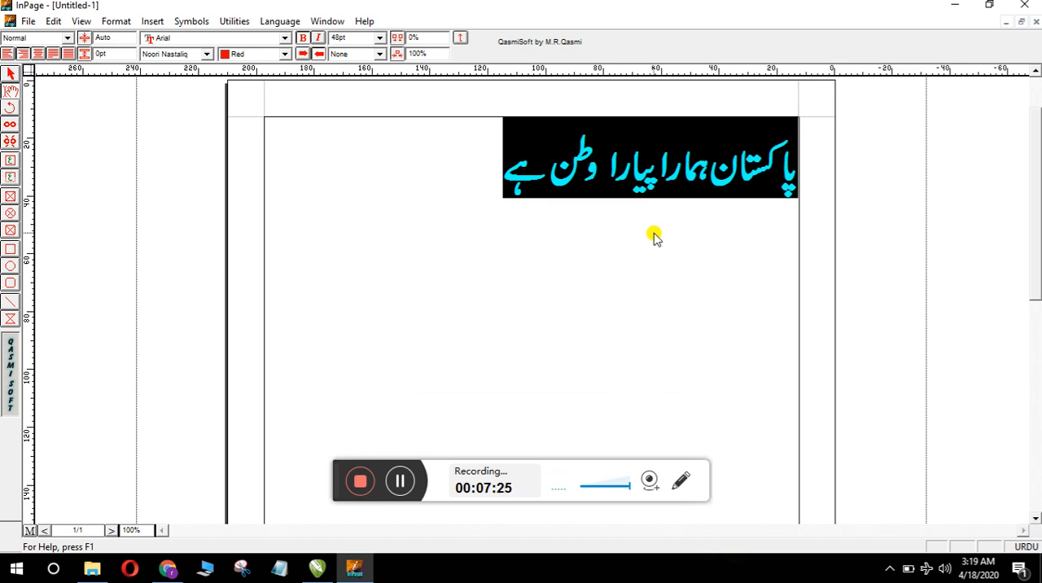
Step: Switch to CorelDRAW and create a new document with the Full Screen size, 1,024 by 768 px
{"action": "left_click", "coordinate": [318, 570]}
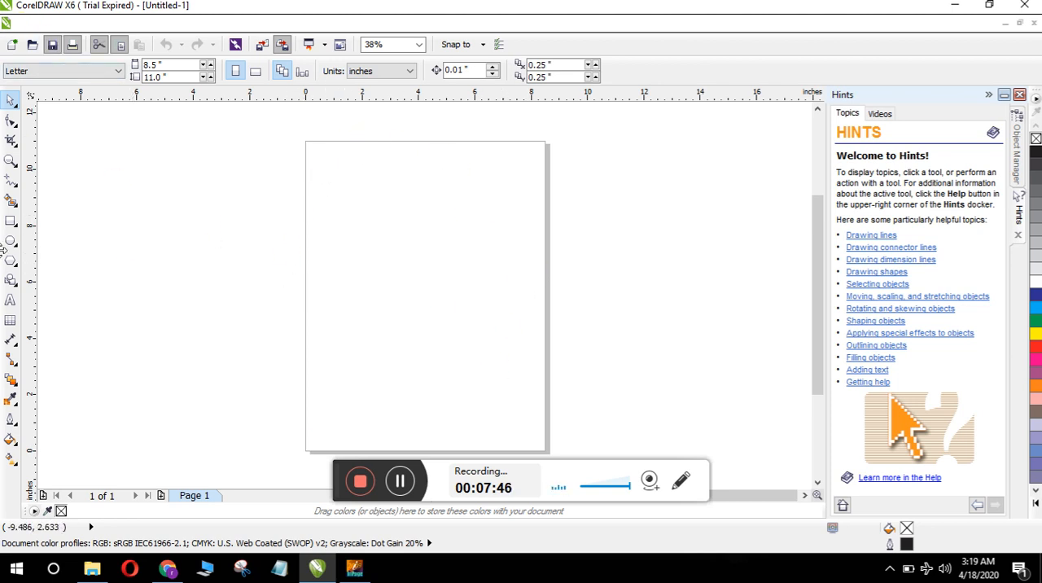
{"action": "left_click", "coordinate": [23, 25]}
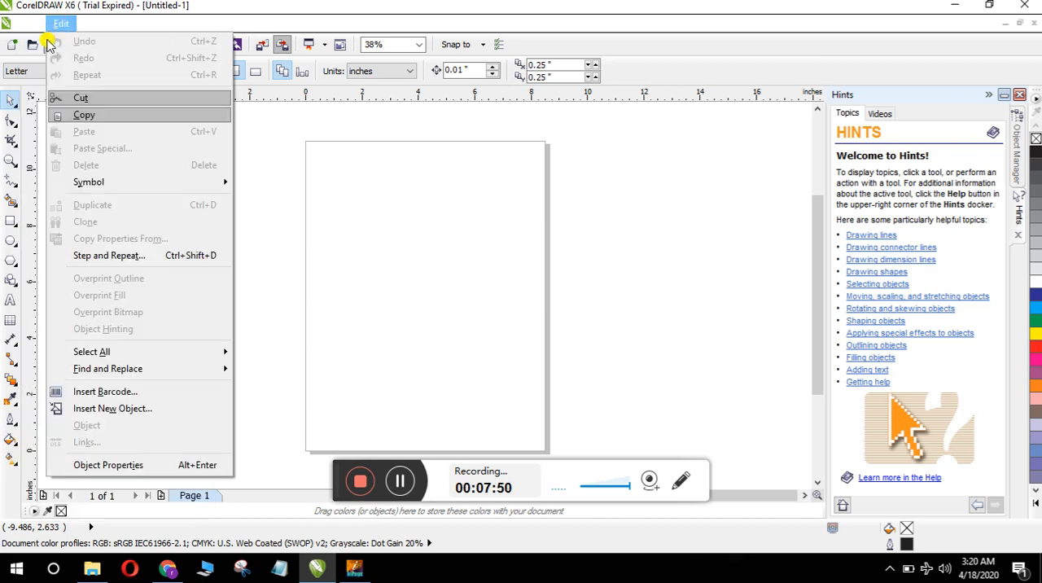
{"action": "left_click", "coordinate": [32, 41]}
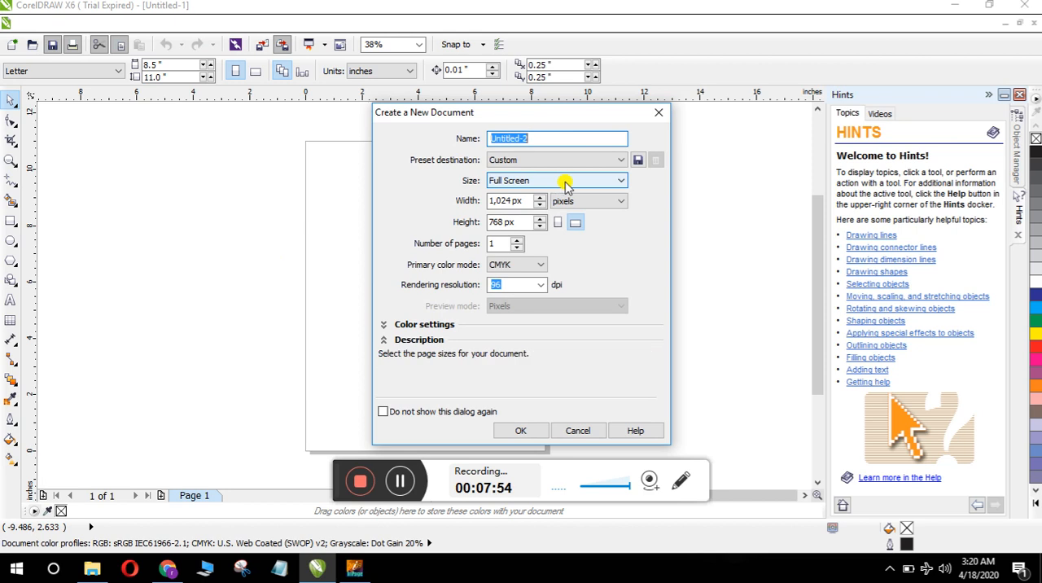
{"action": "left_click", "coordinate": [623, 186]}
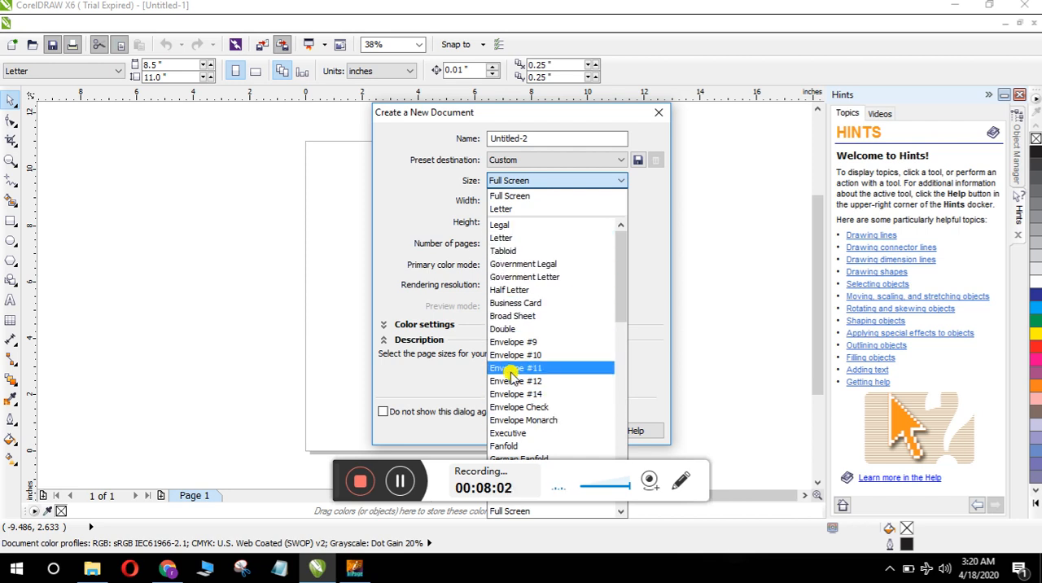
{"action": "left_click", "coordinate": [558, 197]}
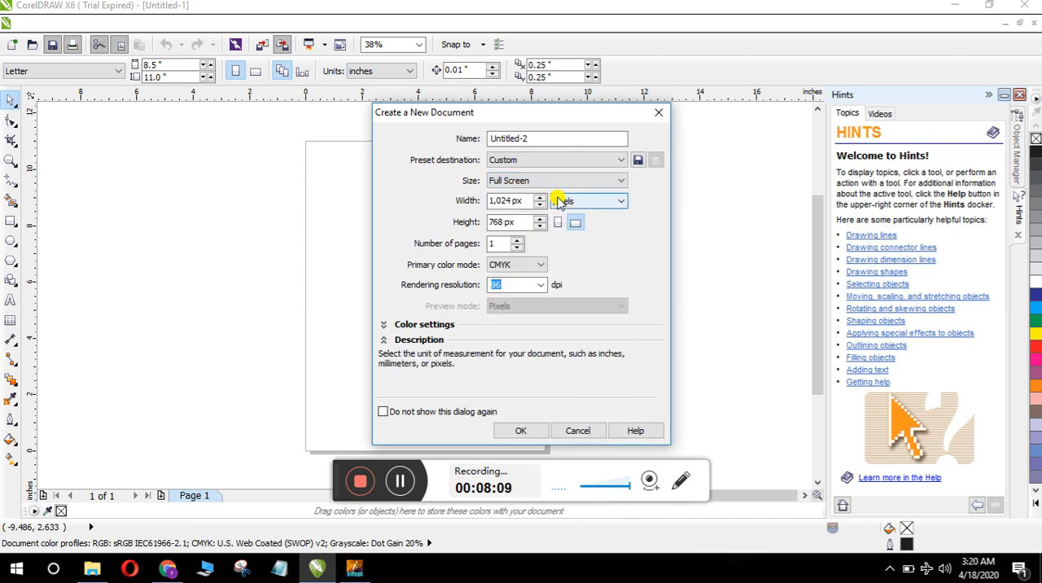
{"action": "left_click", "coordinate": [522, 430]}
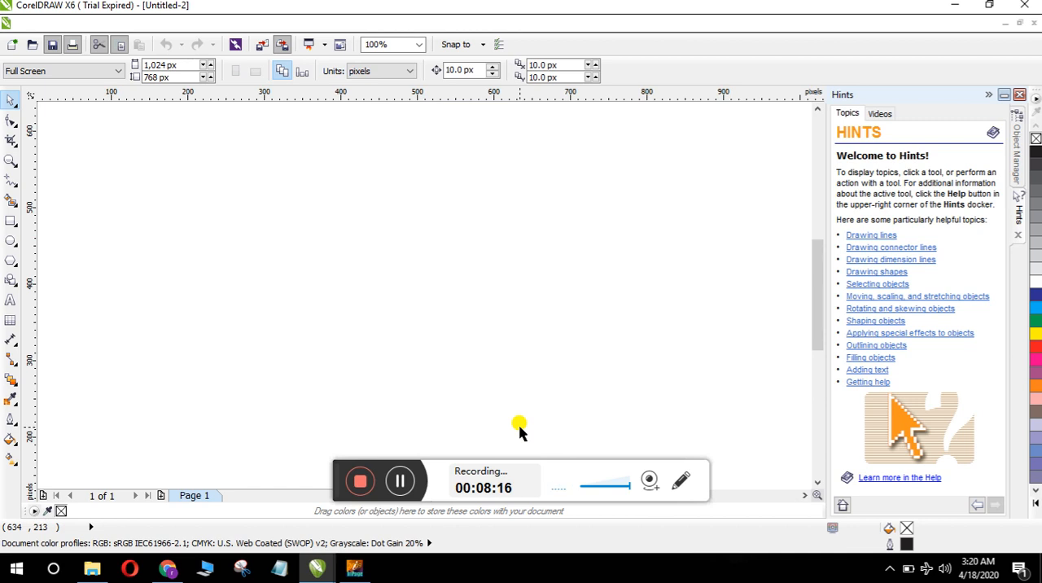
{"action": "left_click", "coordinate": [22, 26]}
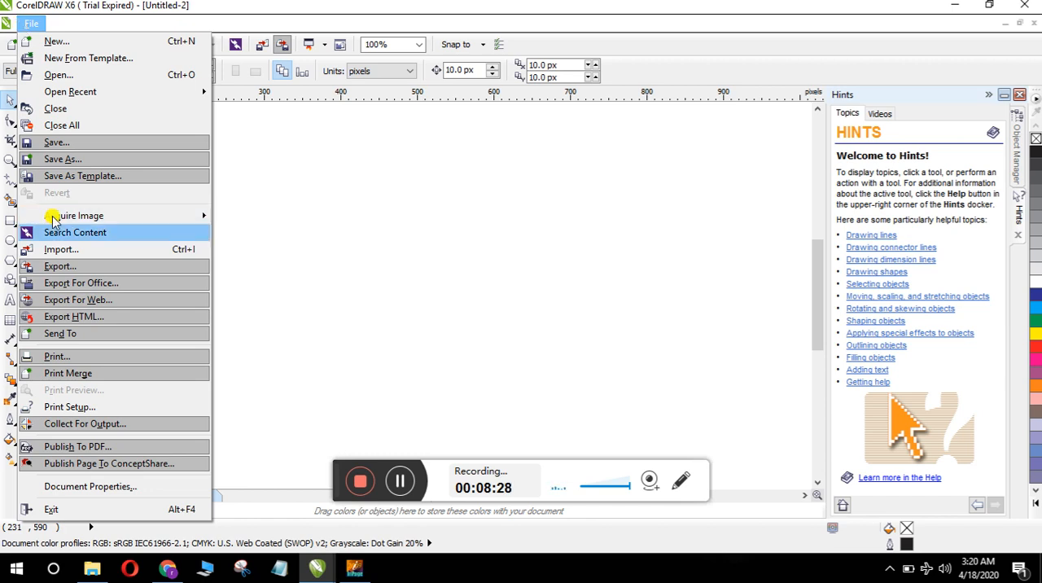
{"action": "left_click", "coordinate": [67, 258]}
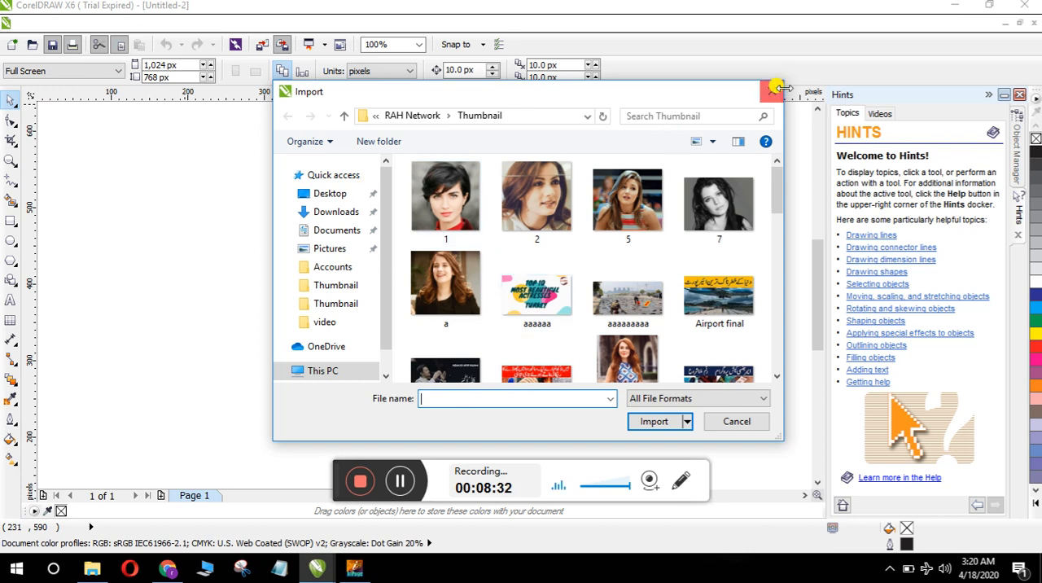
{"action": "left_click", "coordinate": [774, 89]}
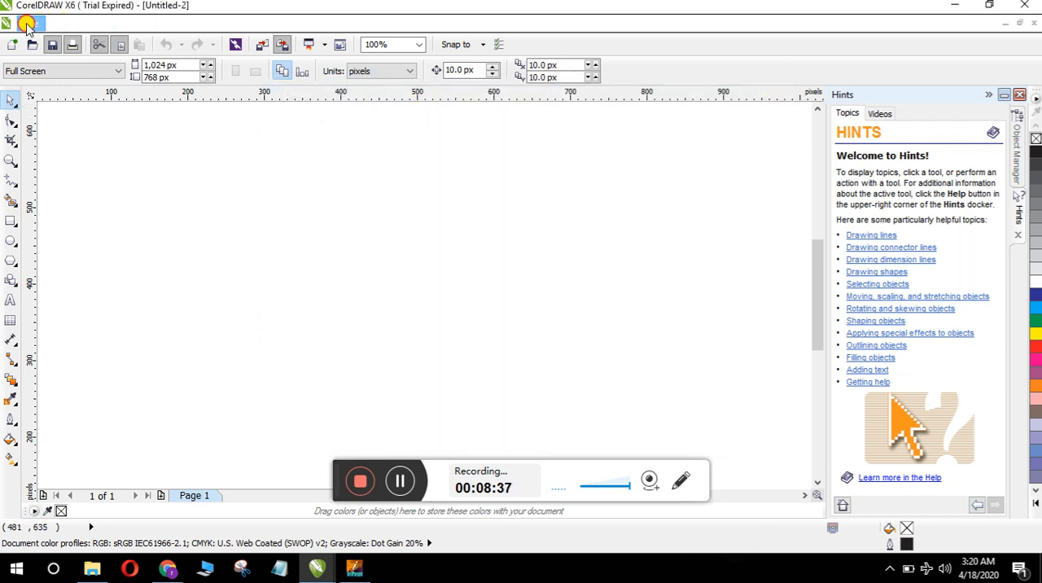
Step: Import the Test EPS file from the Thumbnail folder inside RAH Network on the desktop
{"action": "left_click", "coordinate": [29, 24]}
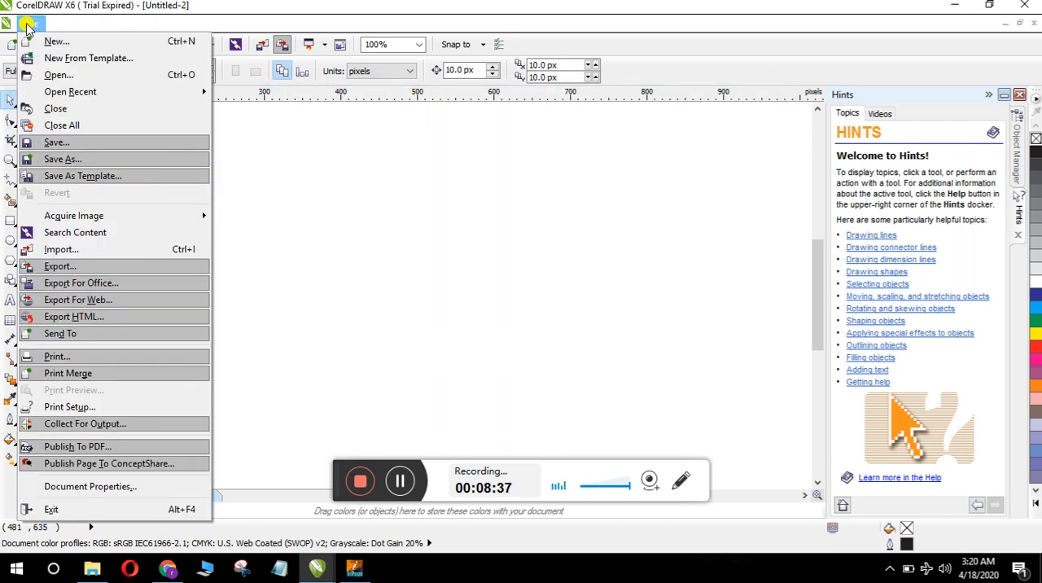
{"action": "left_click", "coordinate": [68, 255]}
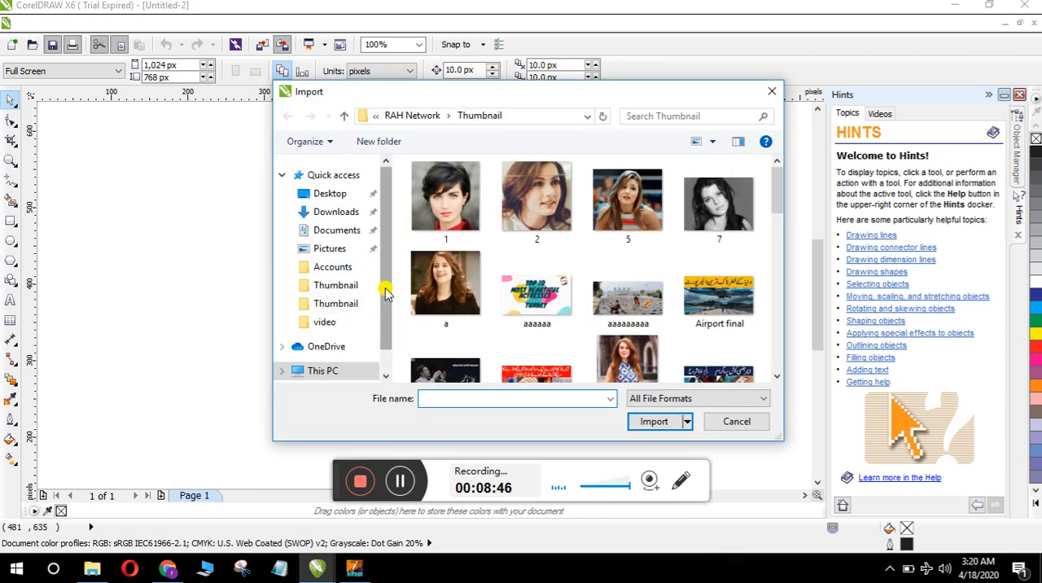
{"action": "scroll", "coordinate": [382, 290], "scroll_direction": "down", "scroll_amount": 1}
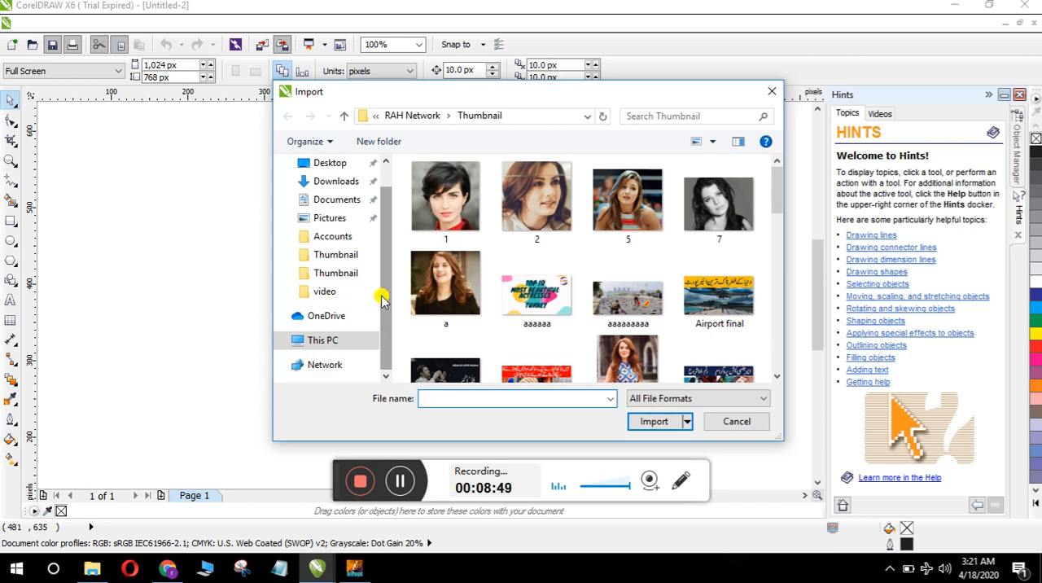
{"action": "left_click", "coordinate": [330, 164]}
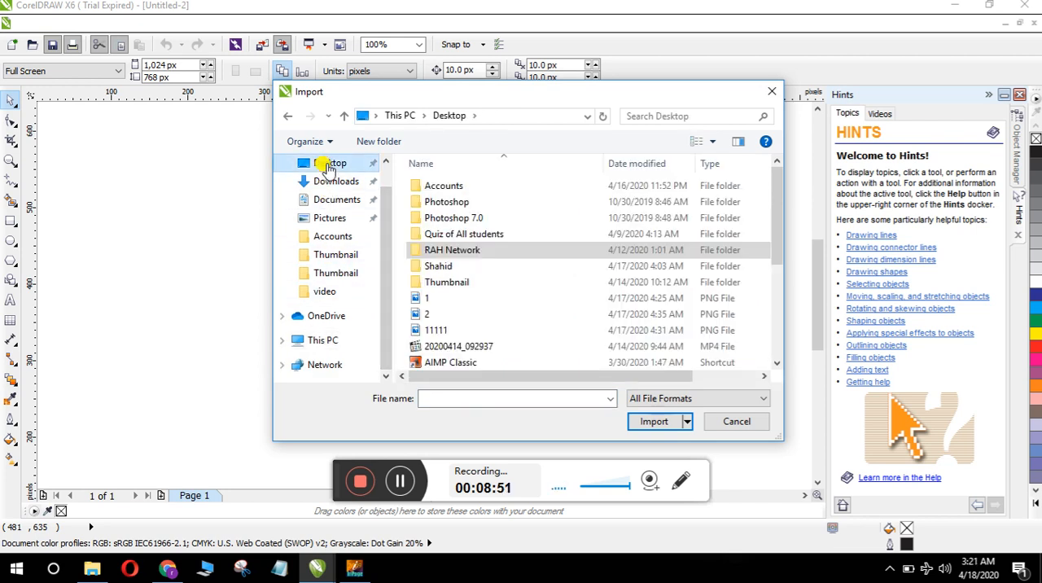
{"action": "double_click", "coordinate": [440, 282]}
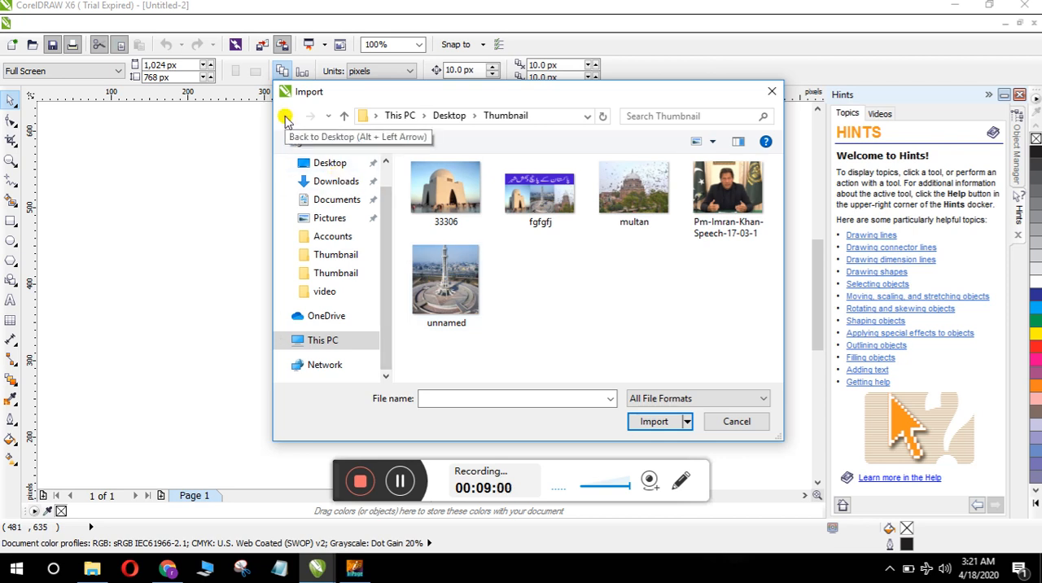
{"action": "left_click", "coordinate": [286, 119]}
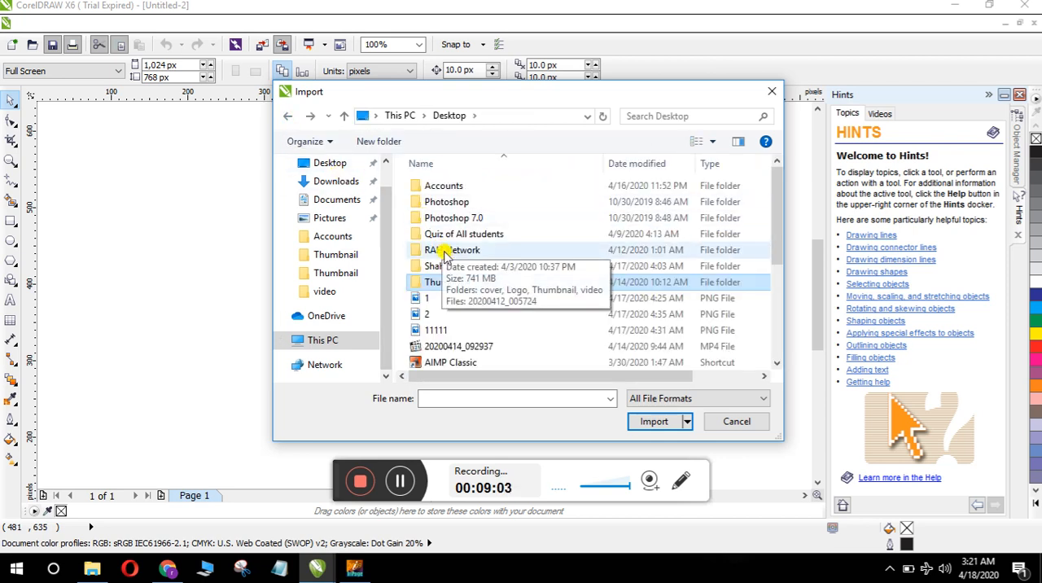
{"action": "double_click", "coordinate": [445, 253]}
{"action": "left_click", "coordinate": [461, 223]}
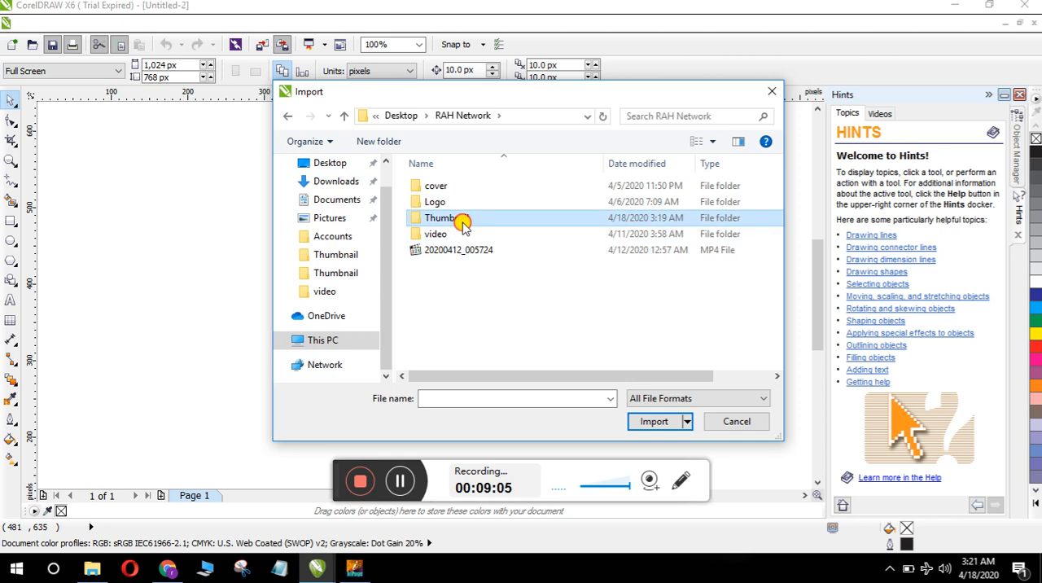
{"action": "double_click", "coordinate": [462, 226]}
{"action": "left_click_drag", "start_coordinate": [775, 209], "coordinate": [784, 324]}
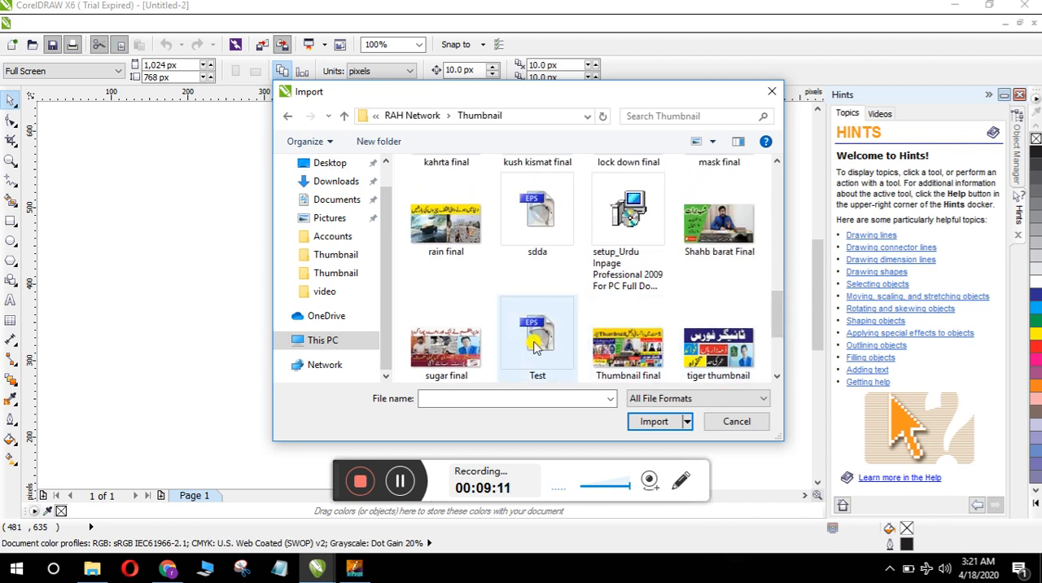
{"action": "left_click", "coordinate": [532, 344]}
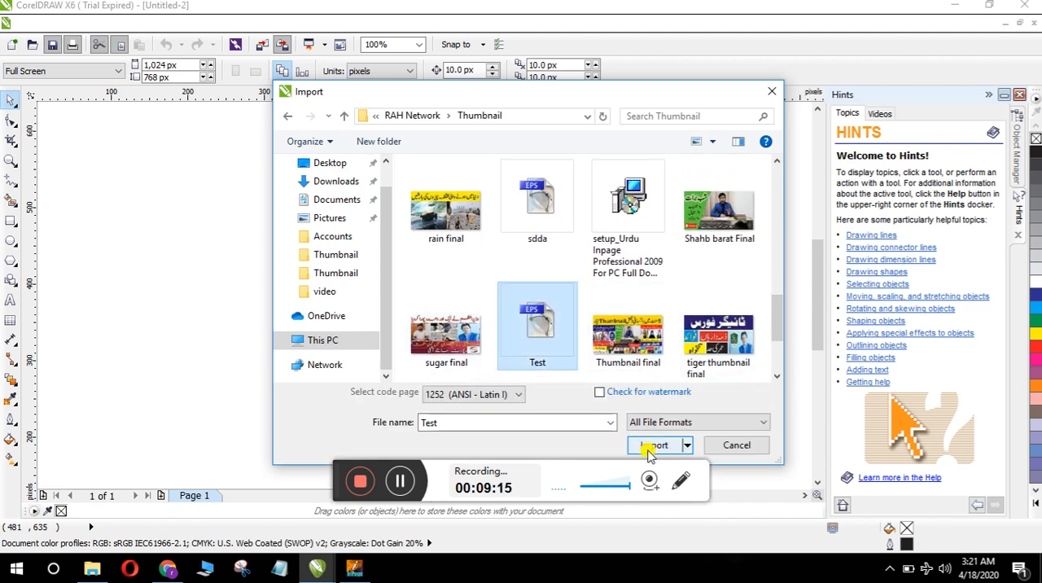
{"action": "left_click", "coordinate": [651, 448]}
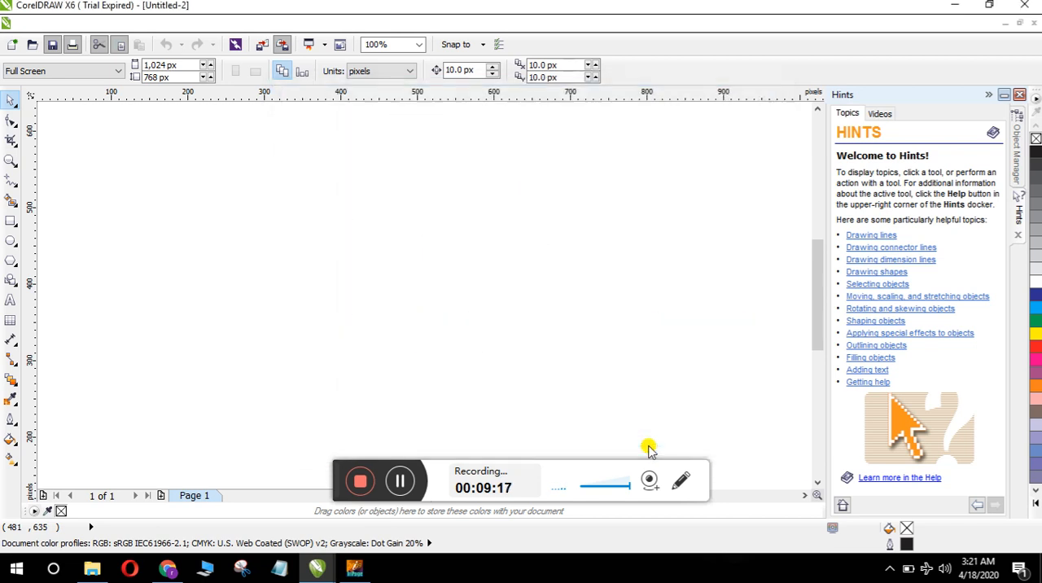
Step: Place the imported Urdu text on the page and enlarge it proportionally to about 523 by 111 px
{"action": "left_click", "coordinate": [479, 355]}
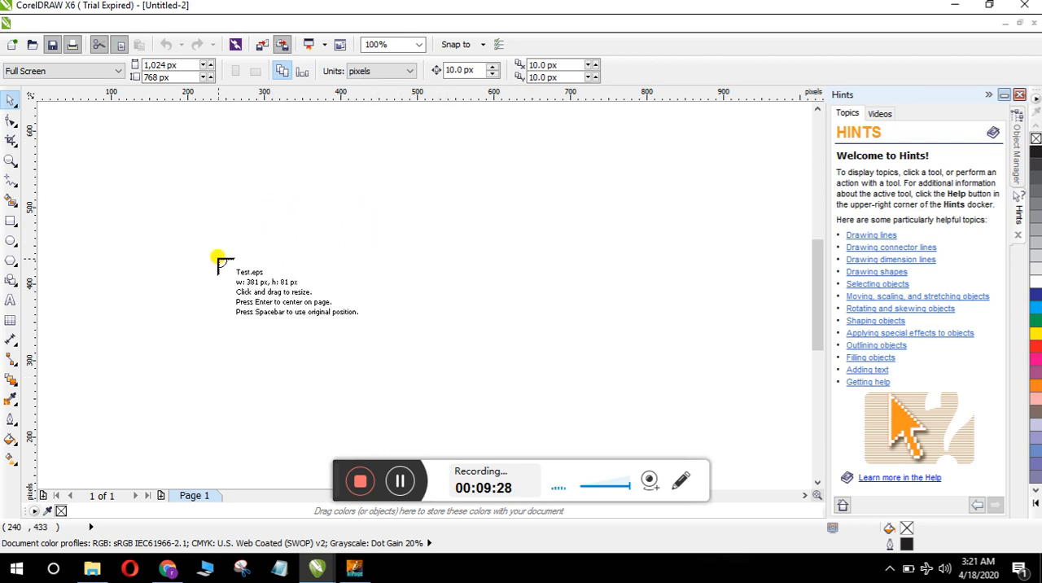
{"action": "left_click", "coordinate": [210, 207]}
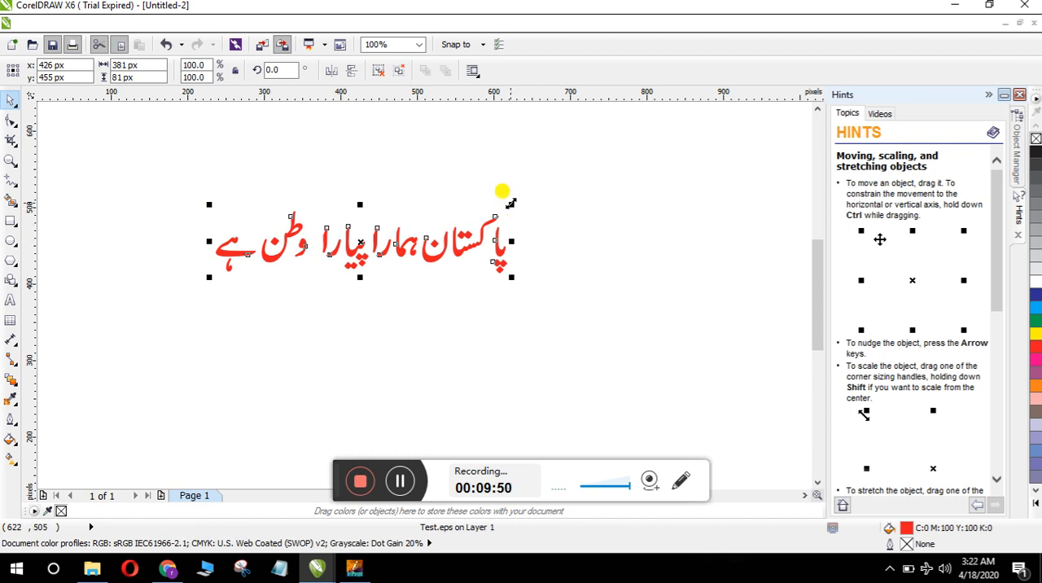
{"action": "left_click_drag", "start_coordinate": [512, 203], "coordinate": [621, 175]}
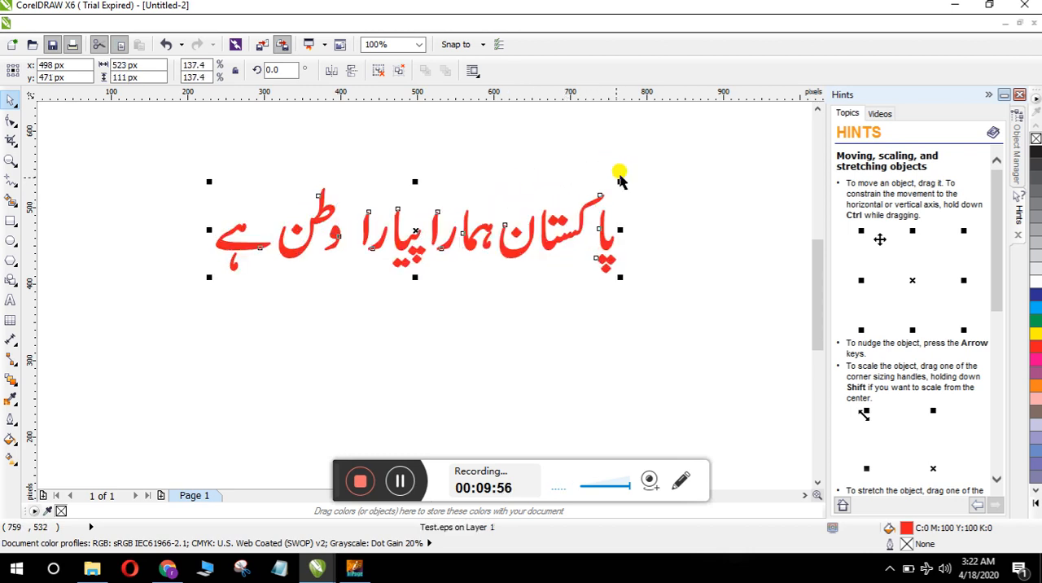
{"action": "left_click", "coordinate": [401, 482]}
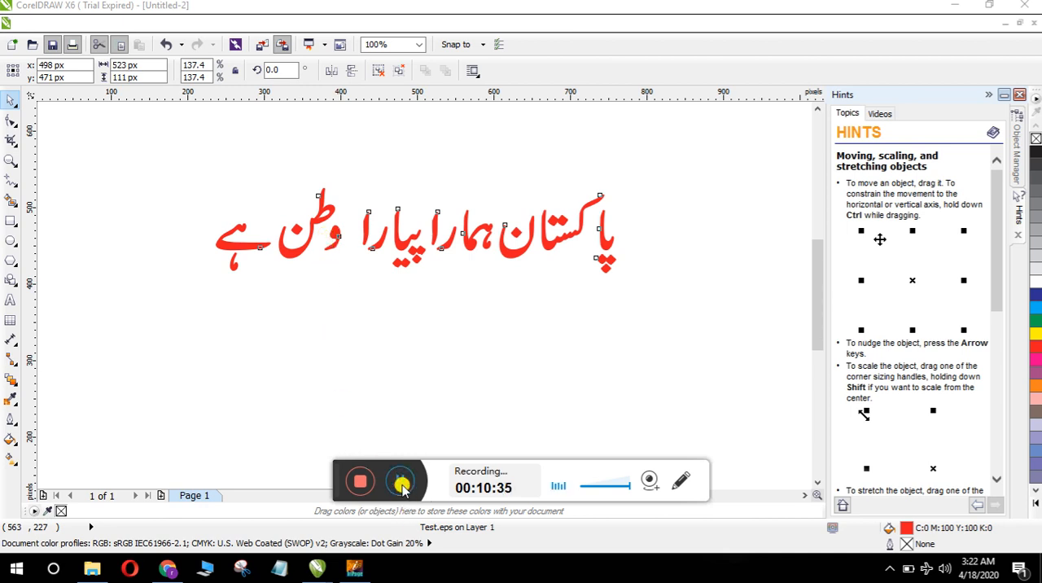
Step: Select the whole imported Urdu sentence and apply a yellow outline 3 px wide to it
{"action": "left_click", "coordinate": [209, 191]}
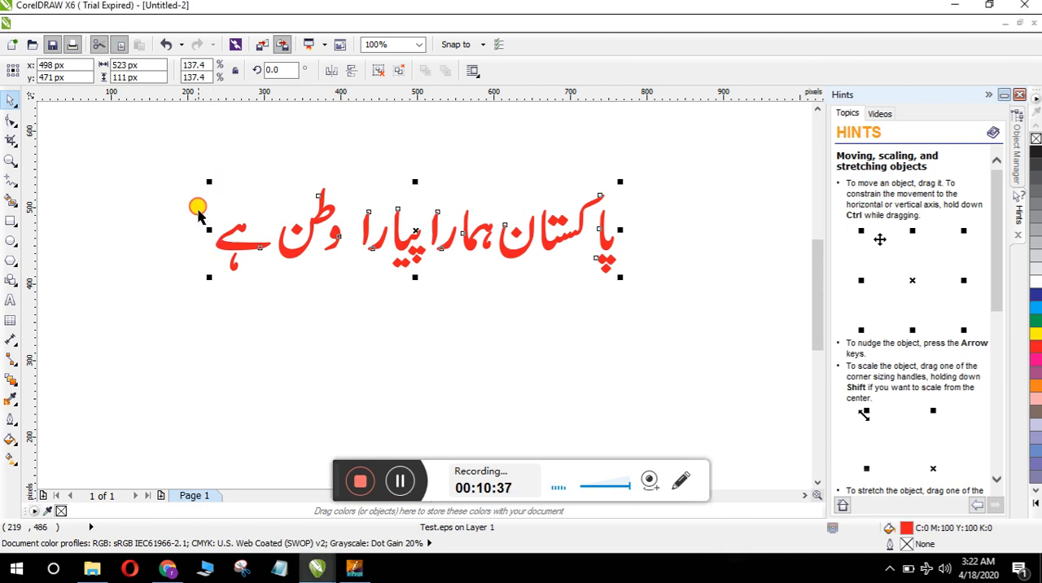
{"action": "left_click_drag", "start_coordinate": [190, 160], "coordinate": [661, 292]}
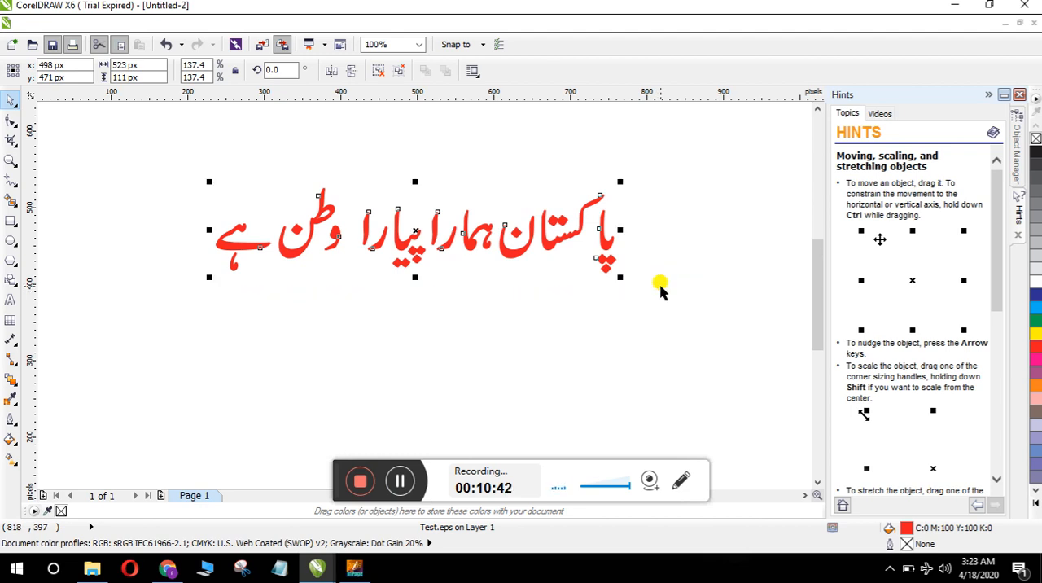
{"action": "key", "text": "F12"}
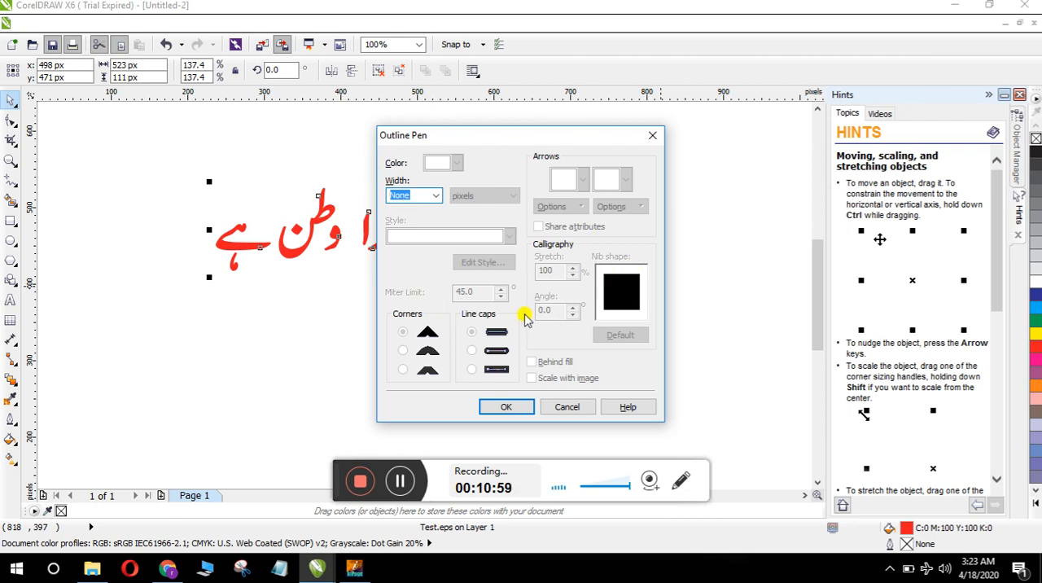
{"action": "left_click", "coordinate": [435, 199]}
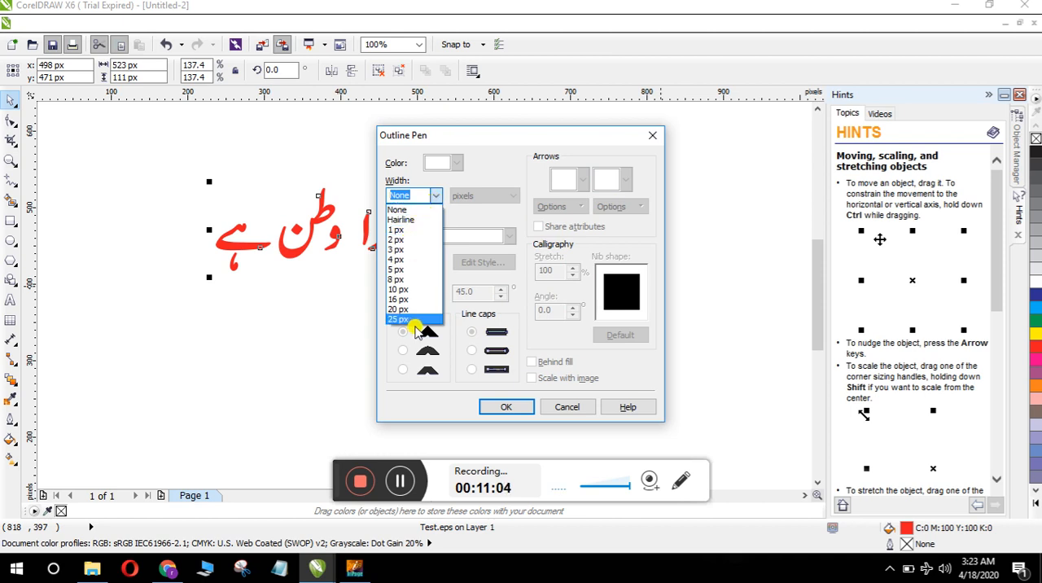
{"action": "left_click", "coordinate": [400, 484]}
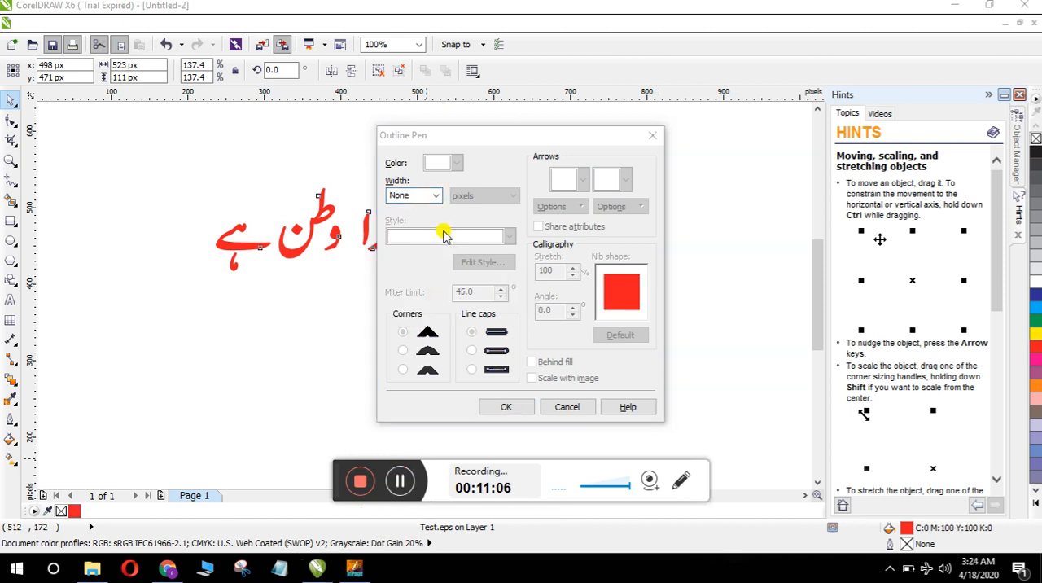
{"action": "left_click", "coordinate": [439, 198]}
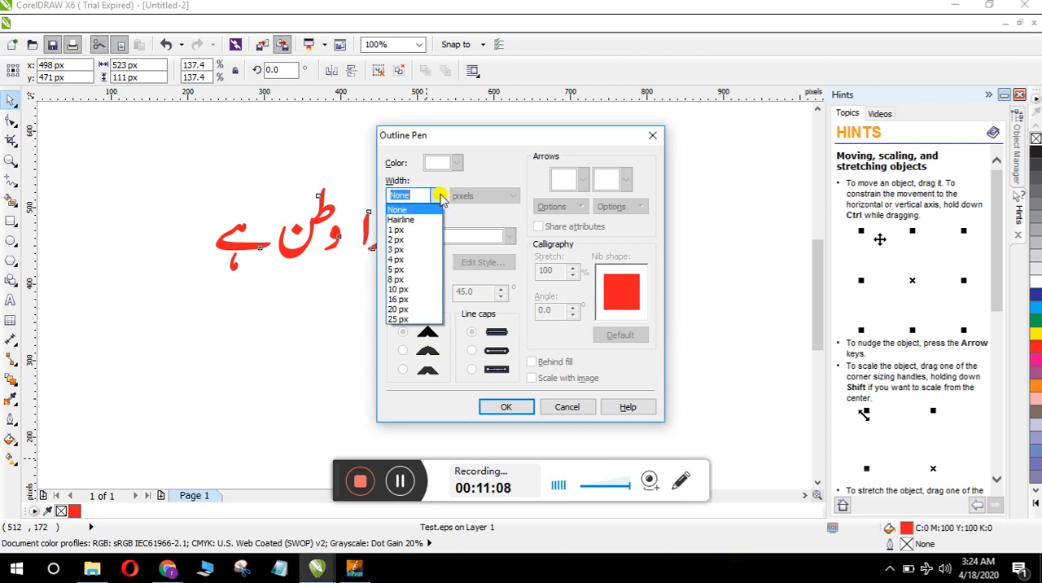
{"action": "left_click", "coordinate": [406, 250]}
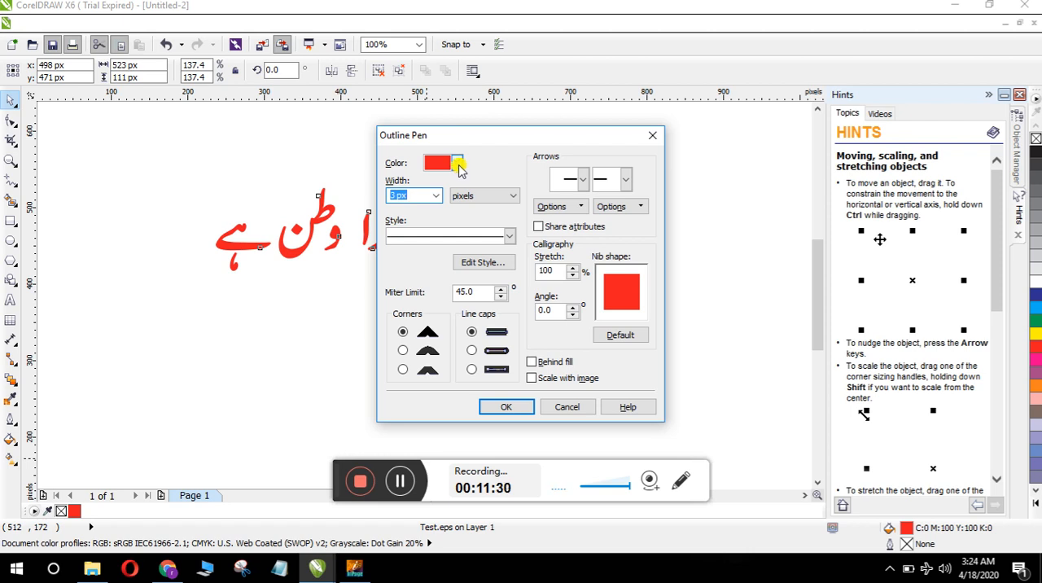
{"action": "left_click", "coordinate": [458, 169]}
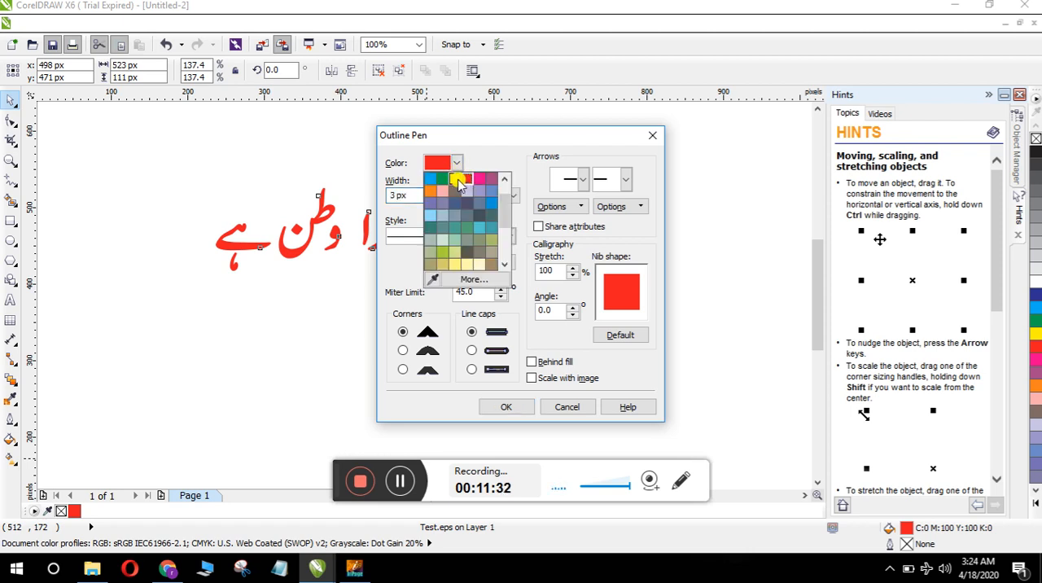
{"action": "left_click", "coordinate": [459, 184]}
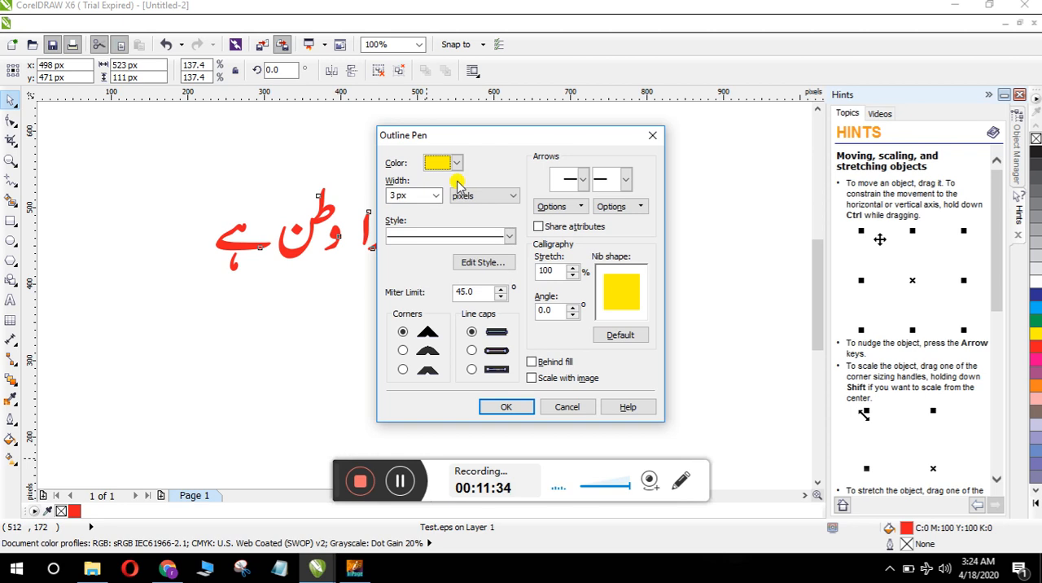
{"action": "left_click", "coordinate": [503, 406]}
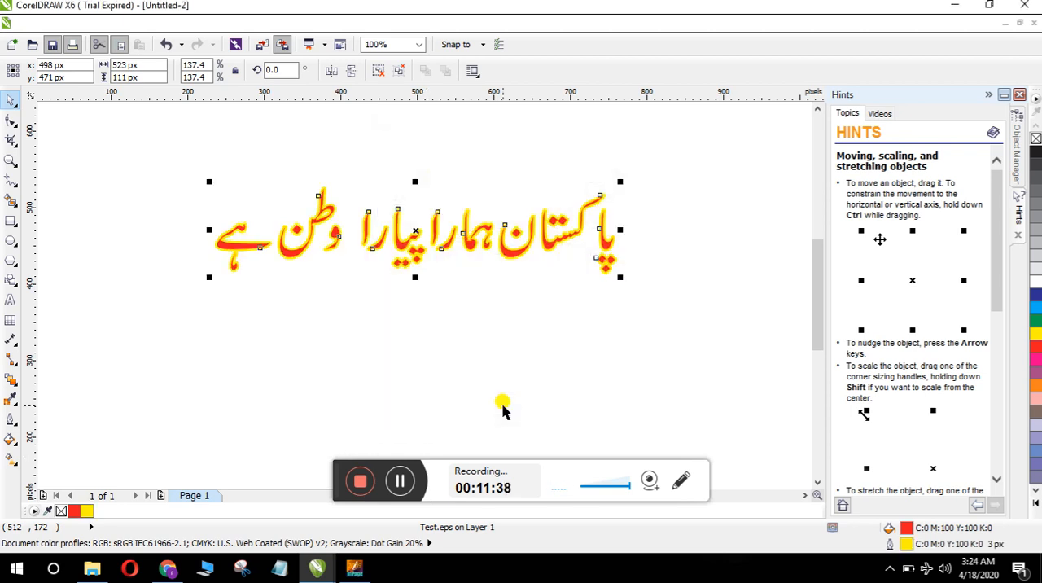
Step: Recolour the outline of the Urdu sentence to red
{"action": "key", "text": "F12"}
{"action": "left_click", "coordinate": [459, 163]}
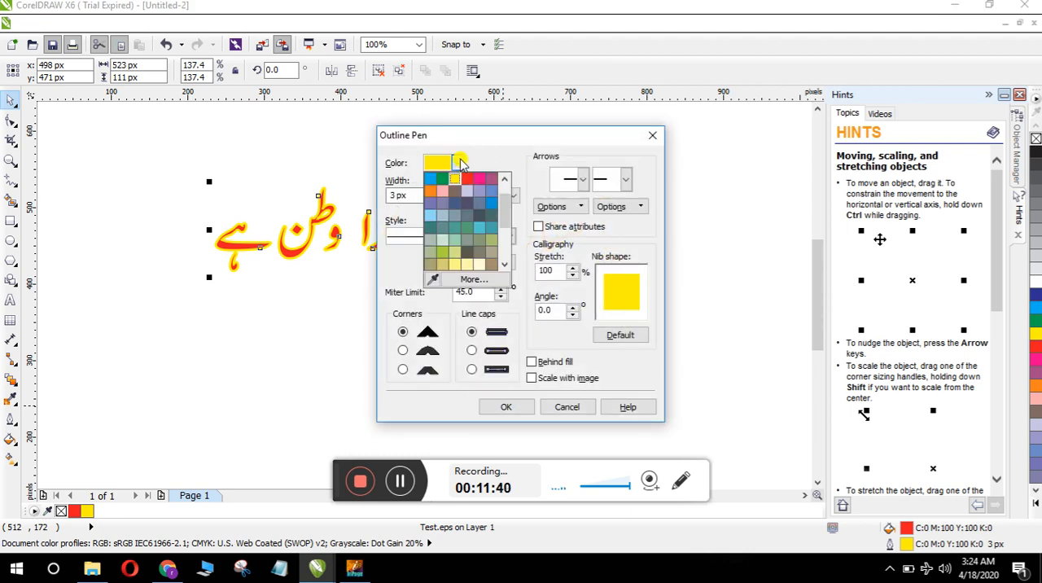
{"action": "left_click", "coordinate": [467, 179]}
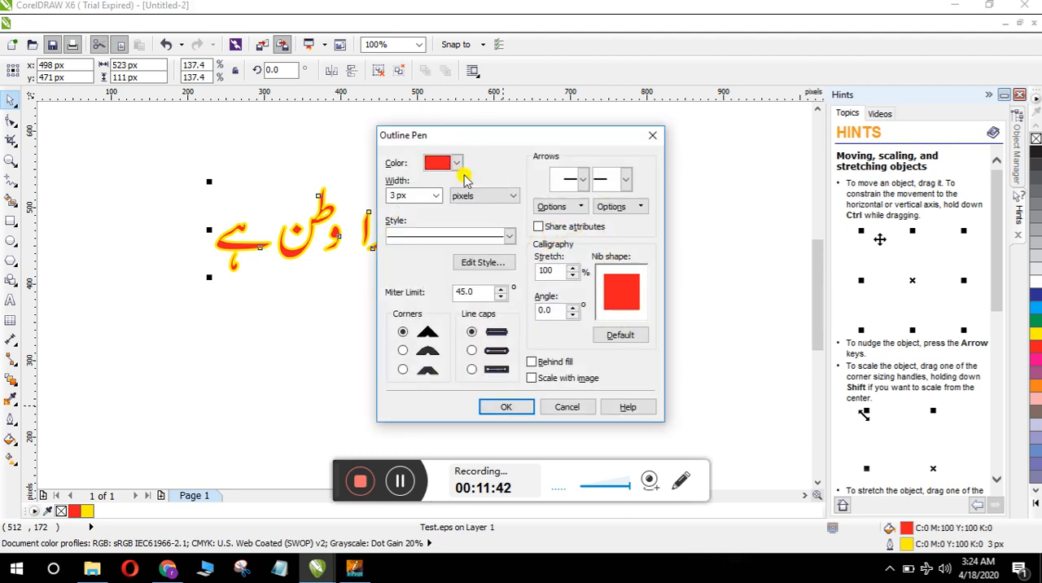
{"action": "left_click", "coordinate": [489, 407]}
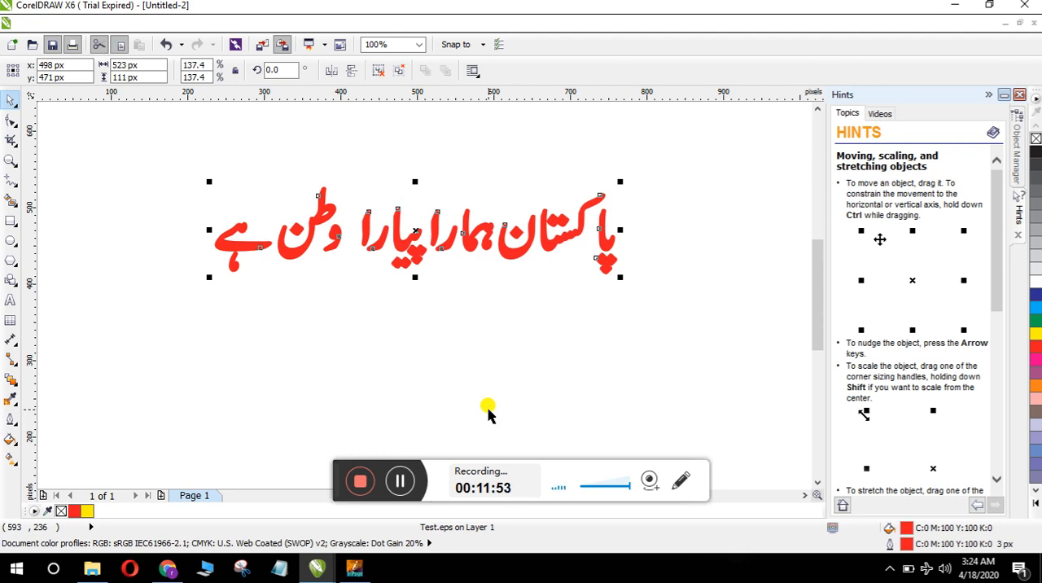
Step: Switch to Chrome, examine the lettering outlines in the Urdu poster image results, and return to the Untitled-2 drawing in CorelDRAW
{"action": "left_click", "coordinate": [168, 570]}
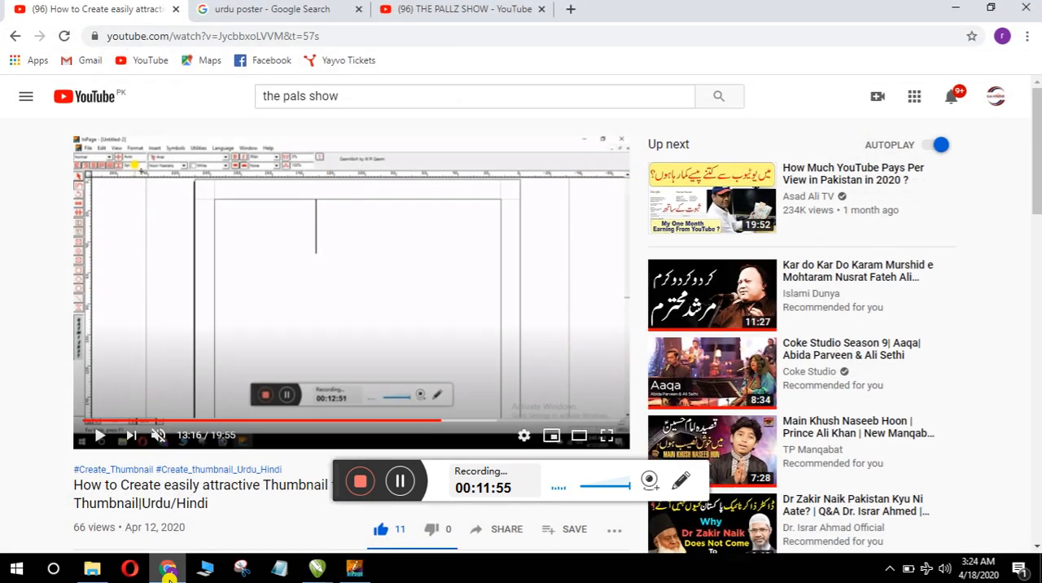
{"action": "left_click", "coordinate": [283, 12]}
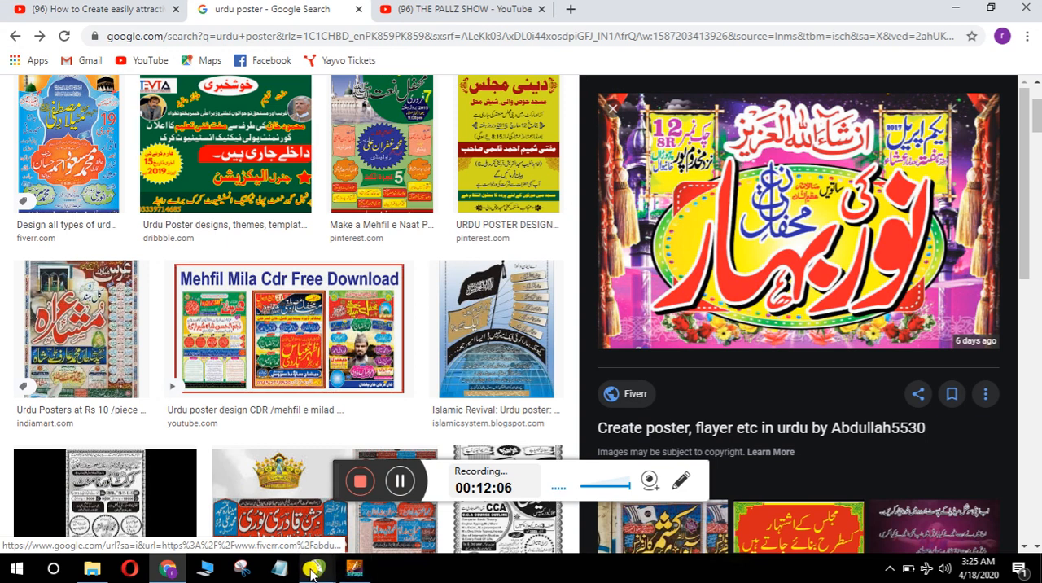
{"action": "mouse_move", "coordinate": [313, 570]}
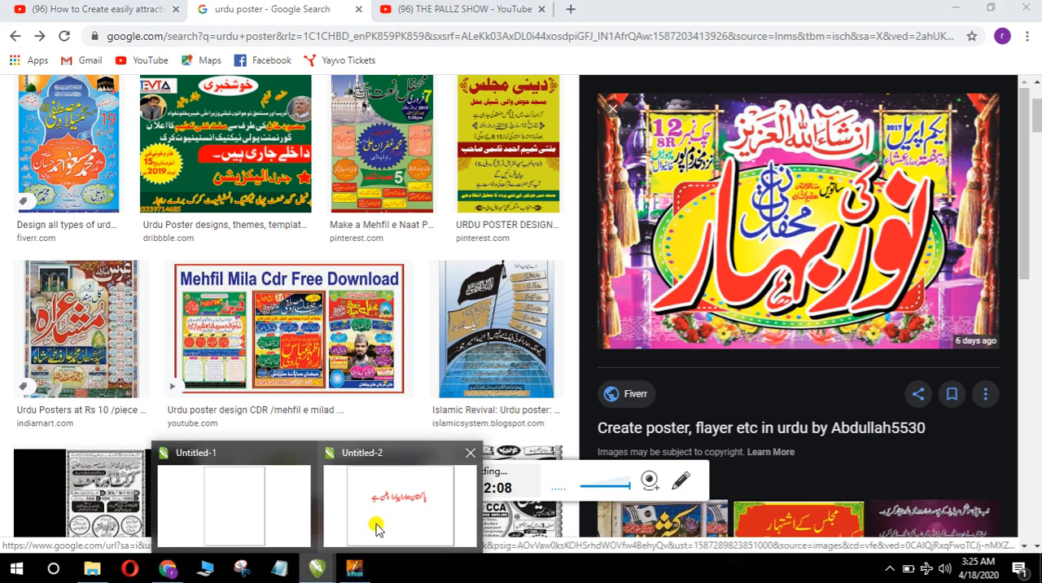
{"action": "left_click", "coordinate": [400, 497]}
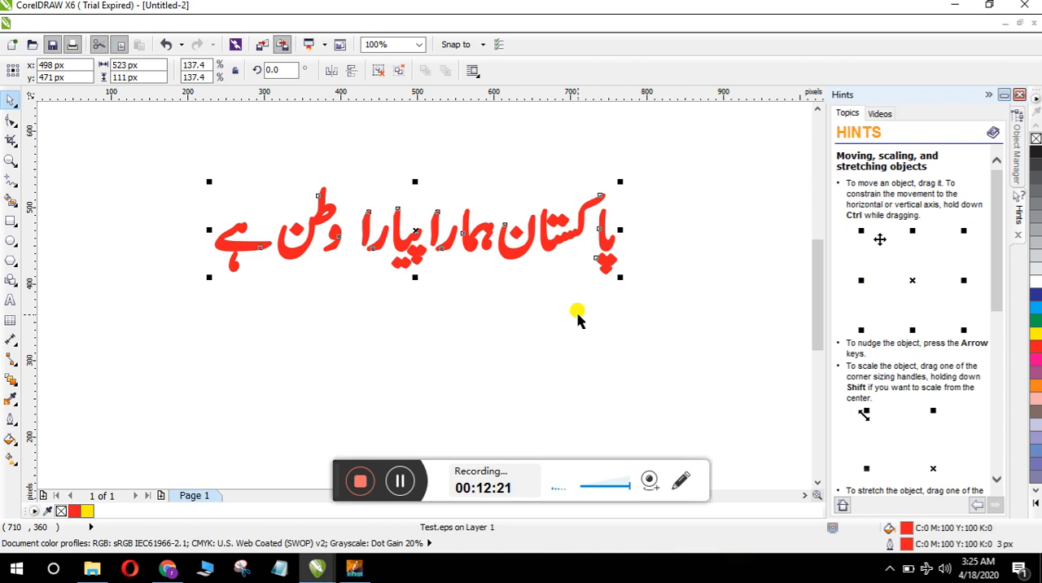
Step: Duplicate the whole Urdu sentence and move the copy exactly over the original at x 498 px, y 471 px
{"action": "left_click_drag", "start_coordinate": [185, 160], "coordinate": [671, 295]}
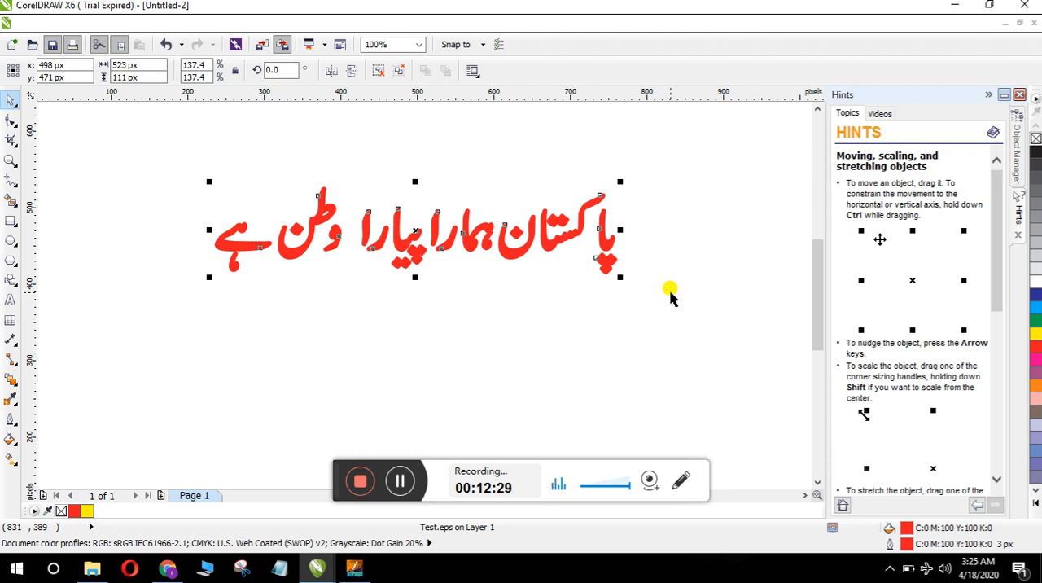
{"action": "key", "text": "ctrl+d"}
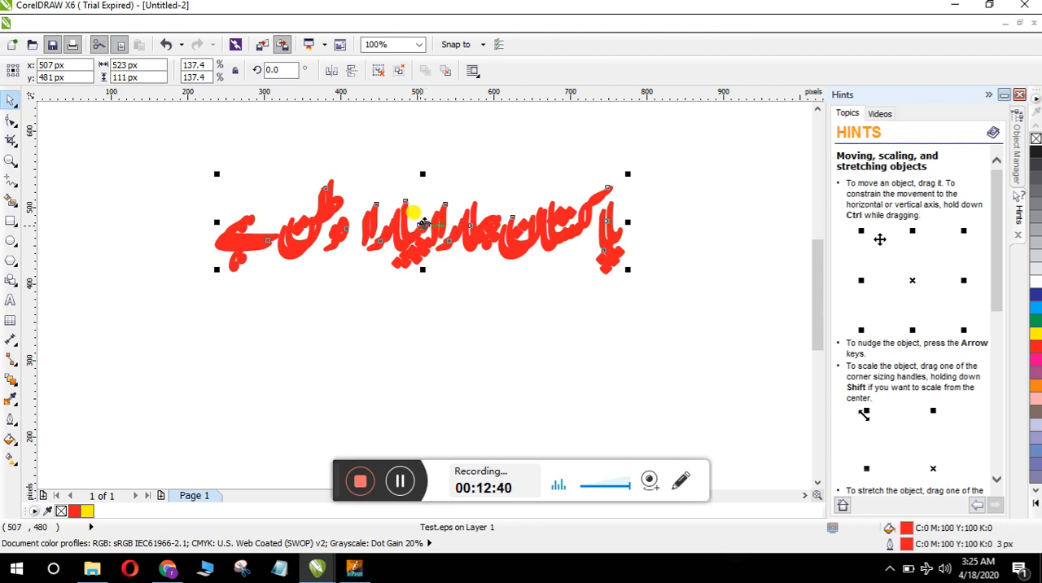
{"action": "left_click", "coordinate": [424, 226]}
{"action": "left_click_drag", "start_coordinate": [424, 225], "coordinate": [419, 230]}
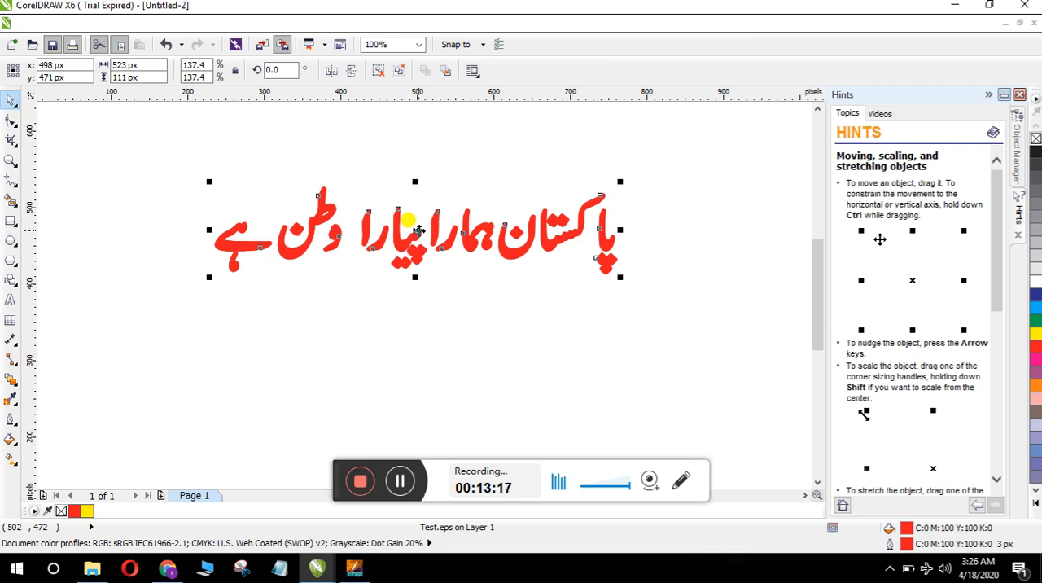
Step: Give the duplicated Urdu sentence a yellow outline 4 px wide, placed behind the fill
{"action": "key", "text": "F12"}
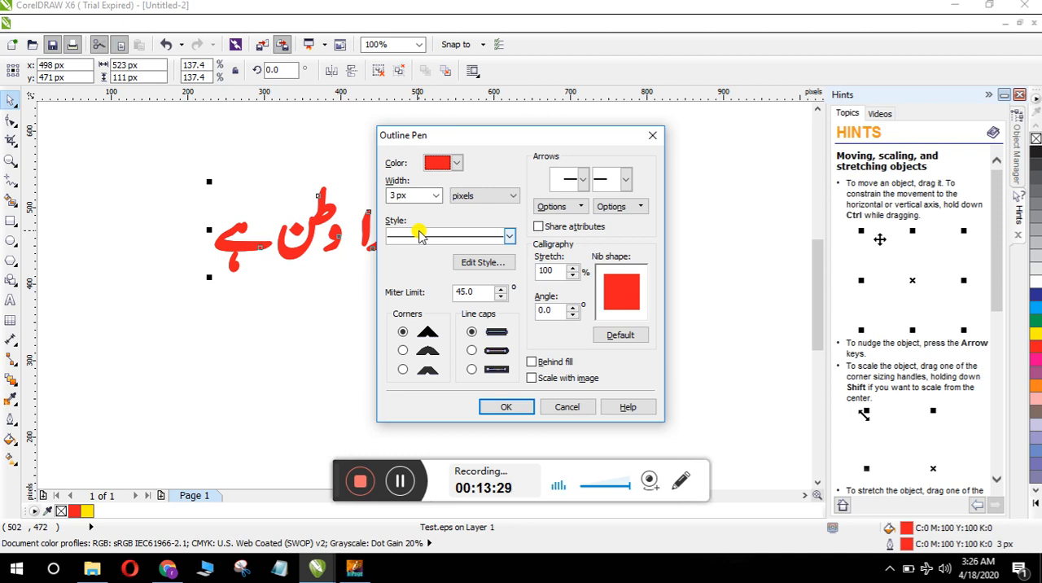
{"action": "left_click", "coordinate": [435, 196]}
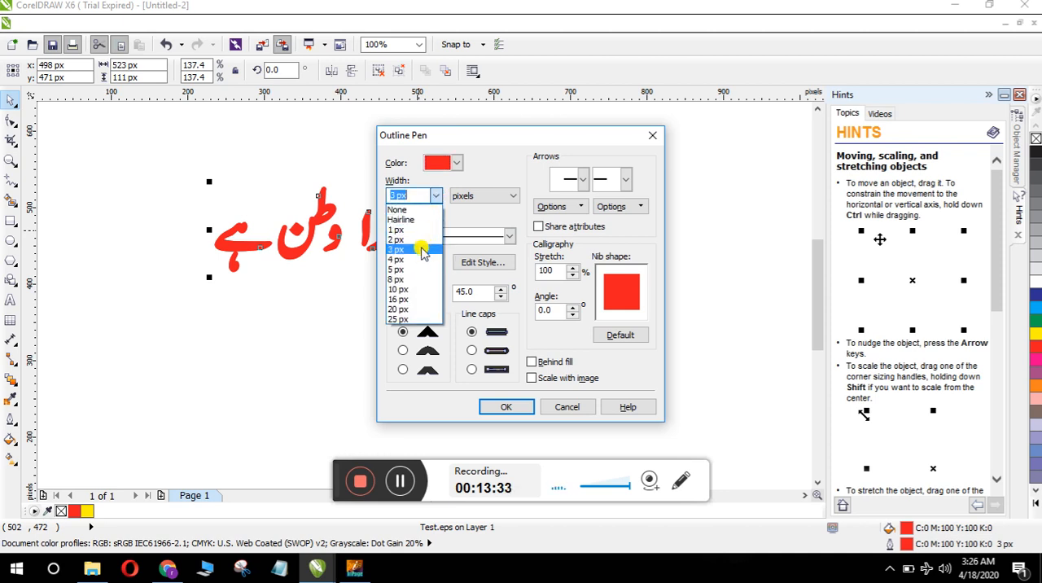
{"action": "left_click", "coordinate": [416, 259]}
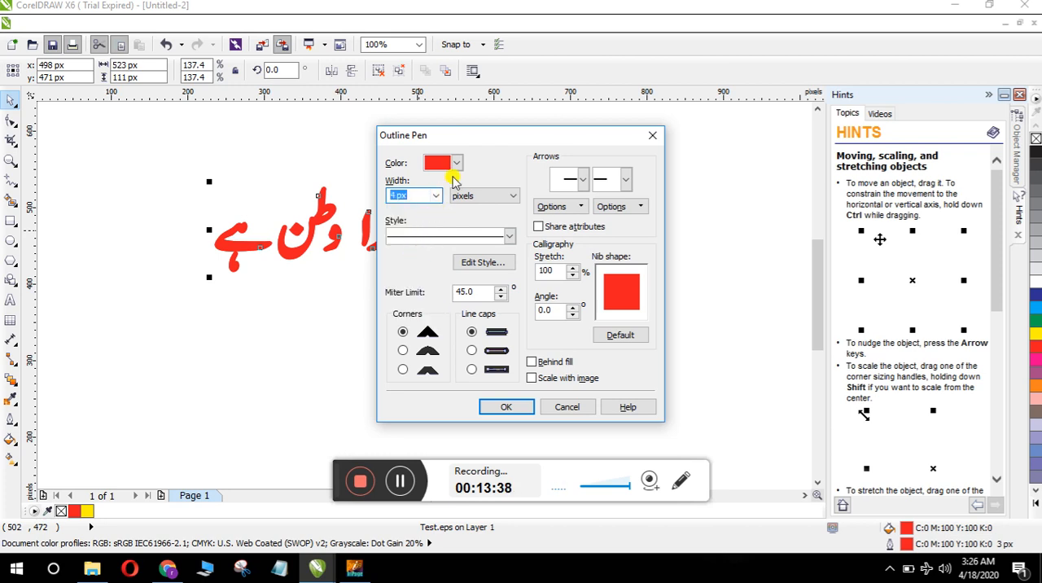
{"action": "left_click", "coordinate": [456, 163]}
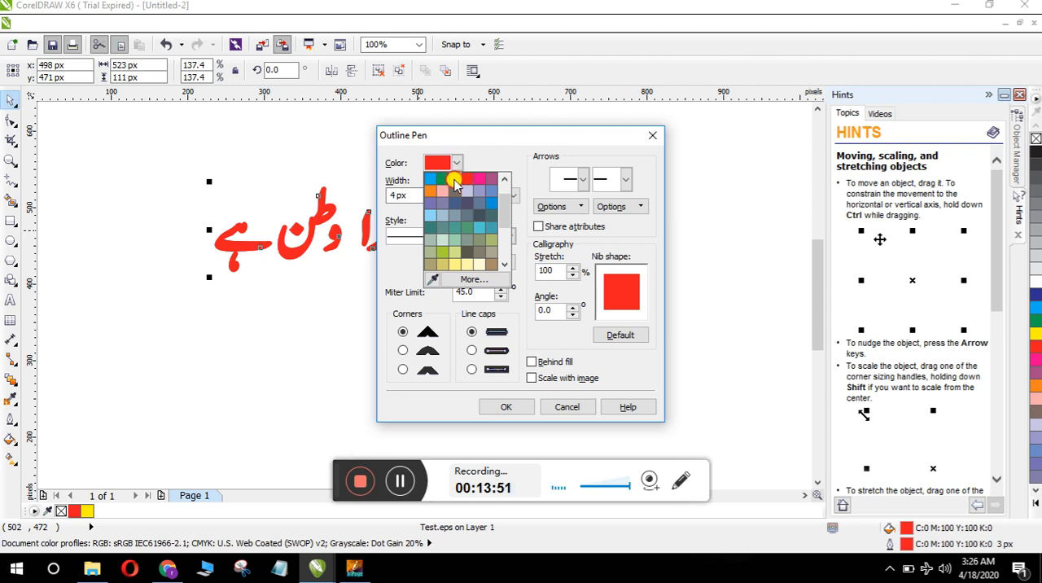
{"action": "left_click", "coordinate": [454, 180]}
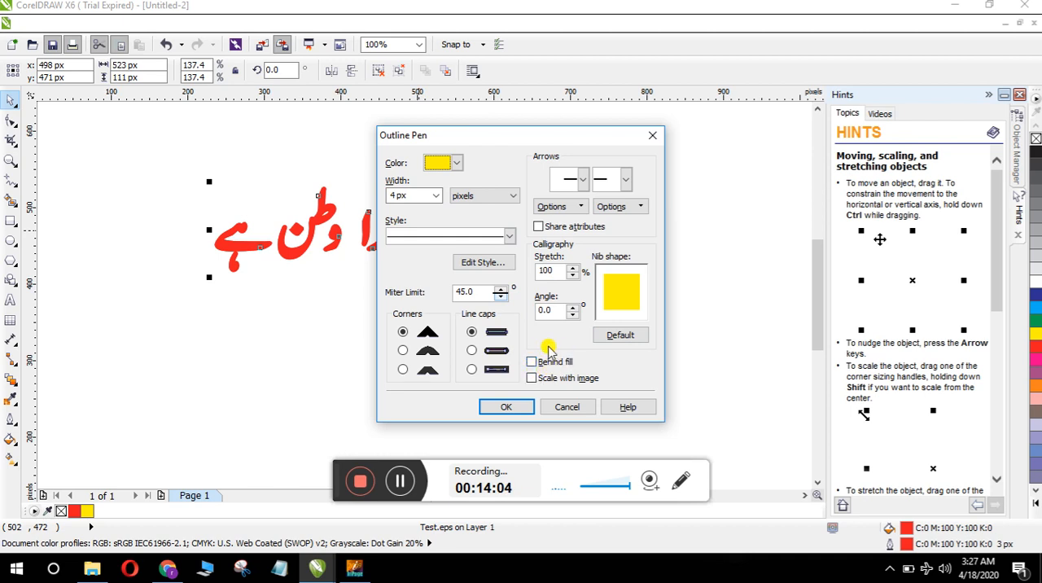
{"action": "left_click", "coordinate": [533, 362]}
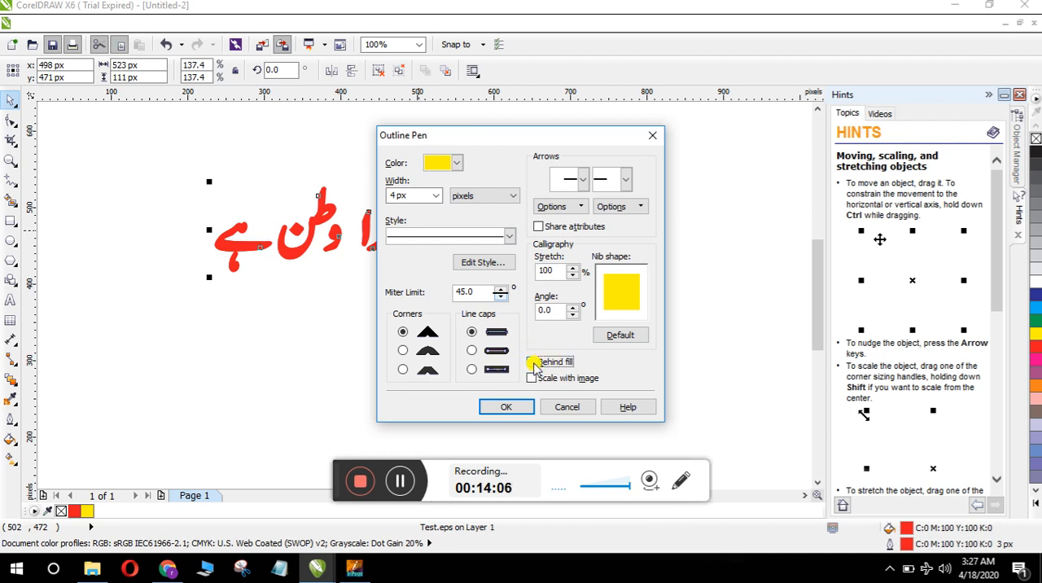
{"action": "left_click", "coordinate": [506, 406]}
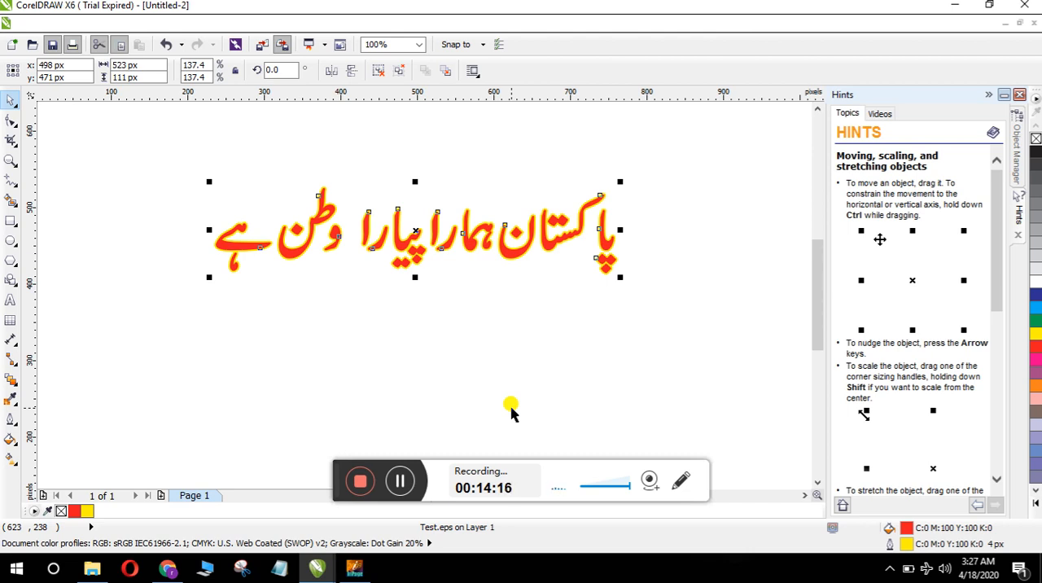
Step: Change the duplicate's outline to green with a width of 8 px
{"action": "key", "text": "F12"}
{"action": "left_click", "coordinate": [436, 197]}
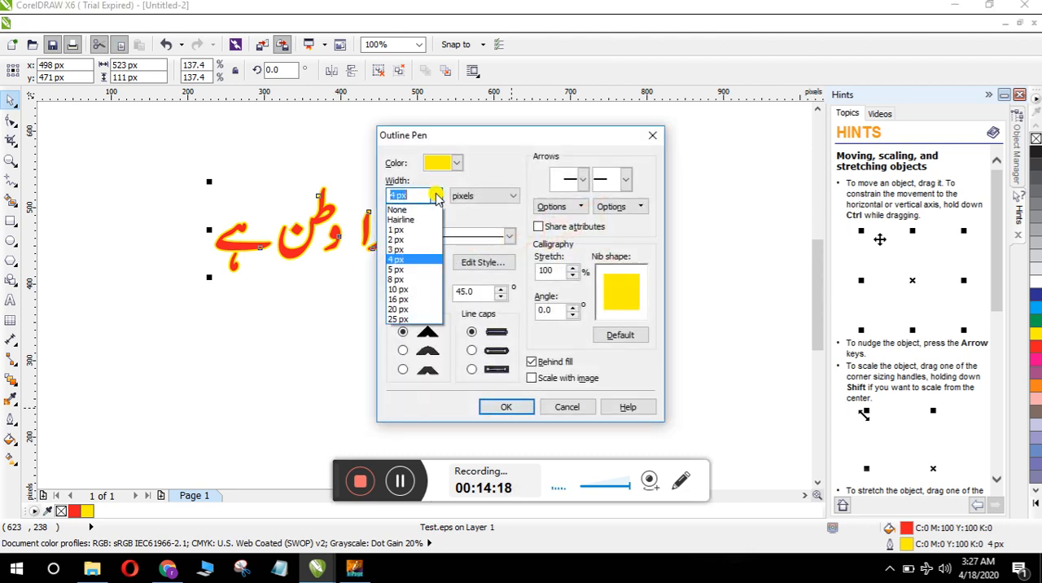
{"action": "left_click", "coordinate": [408, 280]}
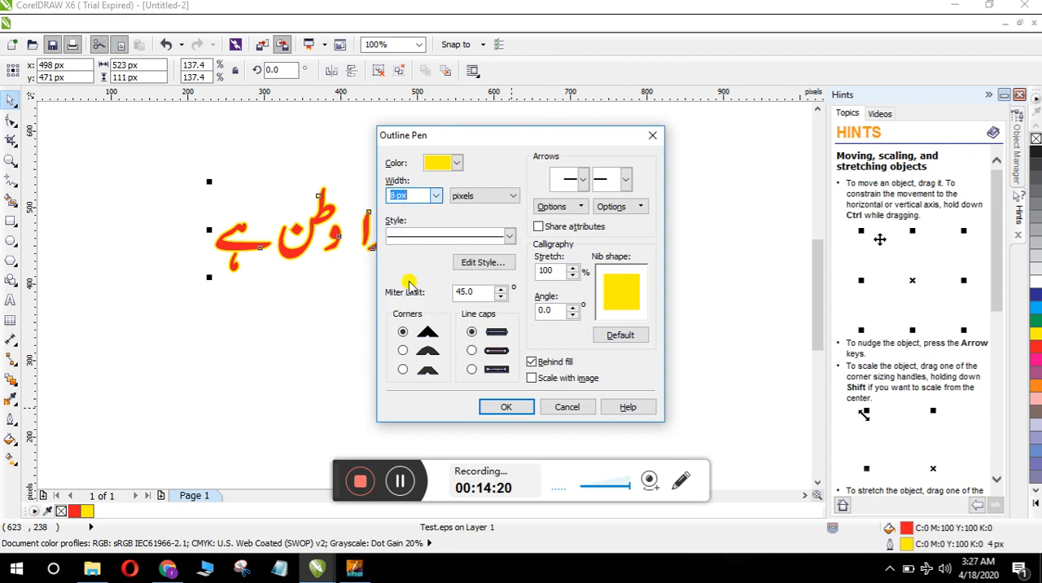
{"action": "left_click", "coordinate": [458, 164]}
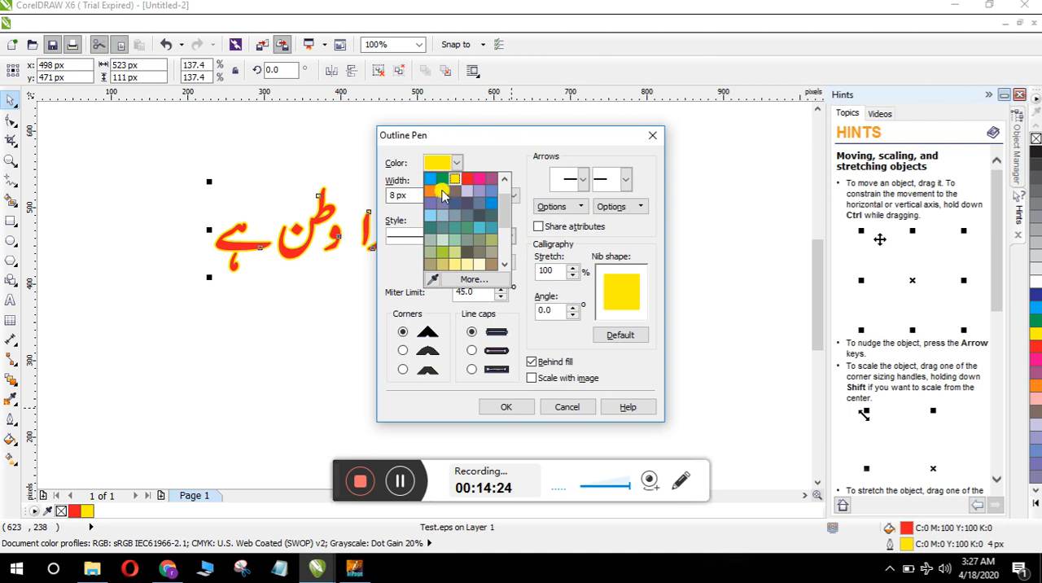
{"action": "left_click", "coordinate": [441, 178]}
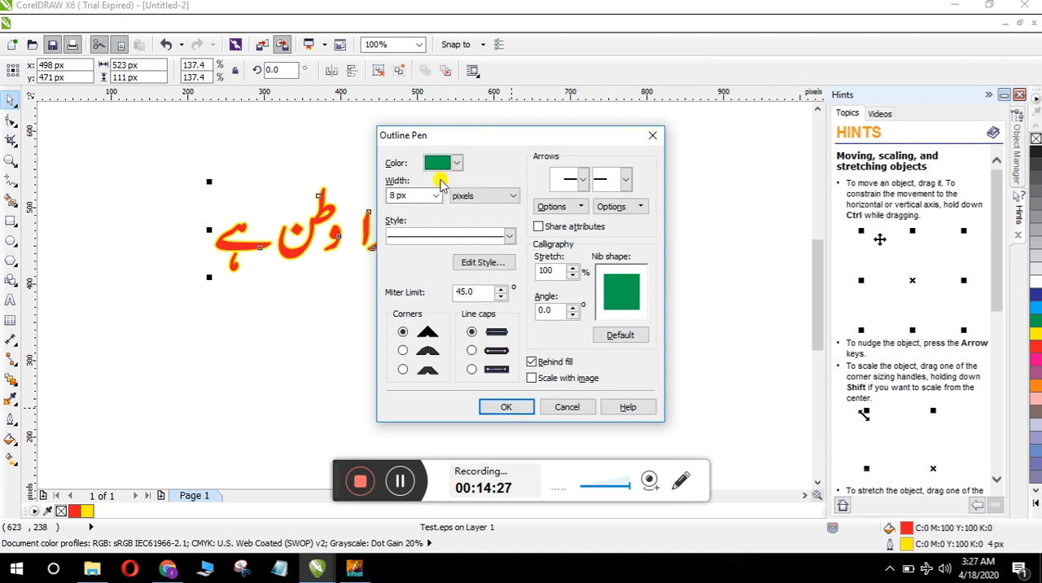
{"action": "left_click", "coordinate": [506, 407]}
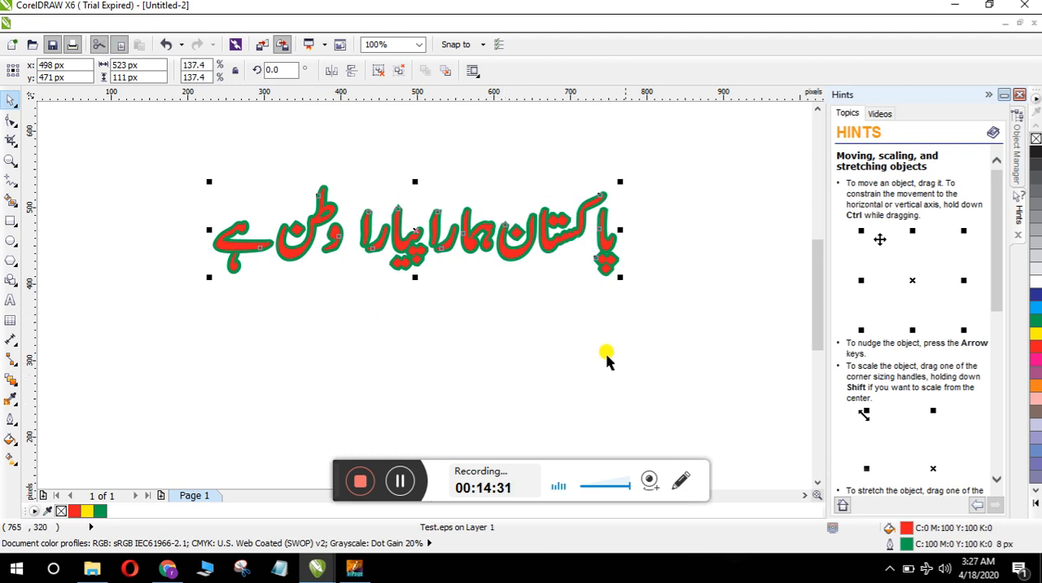
Step: Compare with the Urdu poster example in Chrome, then return to the Untitled-2 drawing in CorelDRAW
{"action": "left_click", "coordinate": [167, 573]}
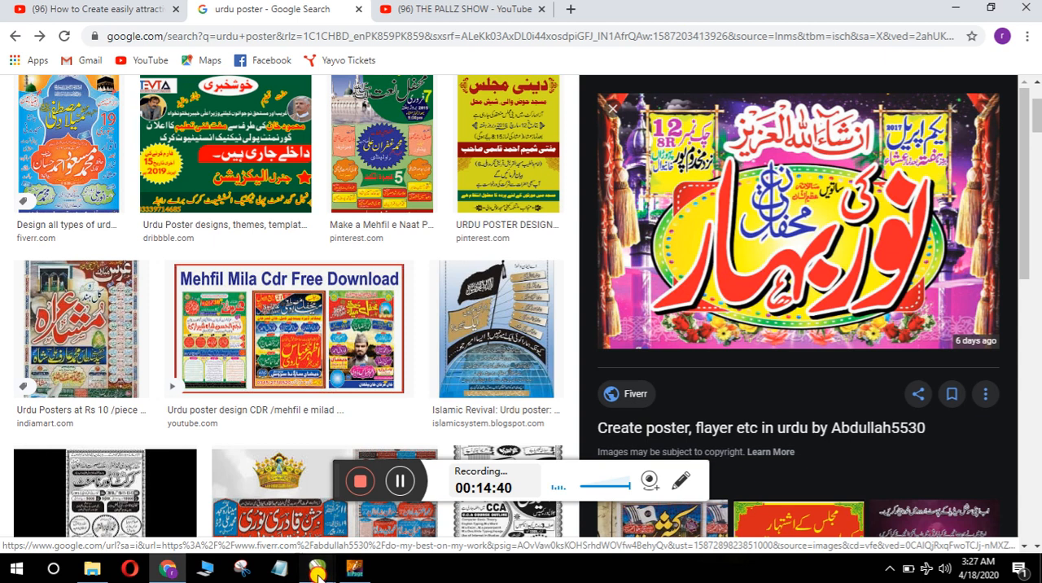
{"action": "mouse_move", "coordinate": [318, 575]}
{"action": "left_click", "coordinate": [371, 522]}
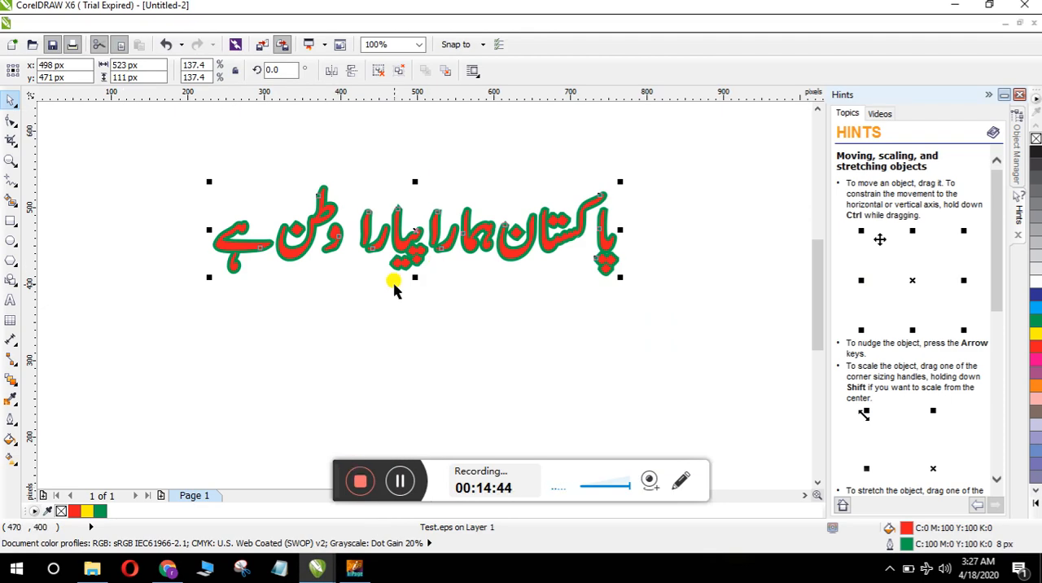
Step: Change the duplicated Urdu sentence's outline colour to white
{"action": "key", "text": "F12"}
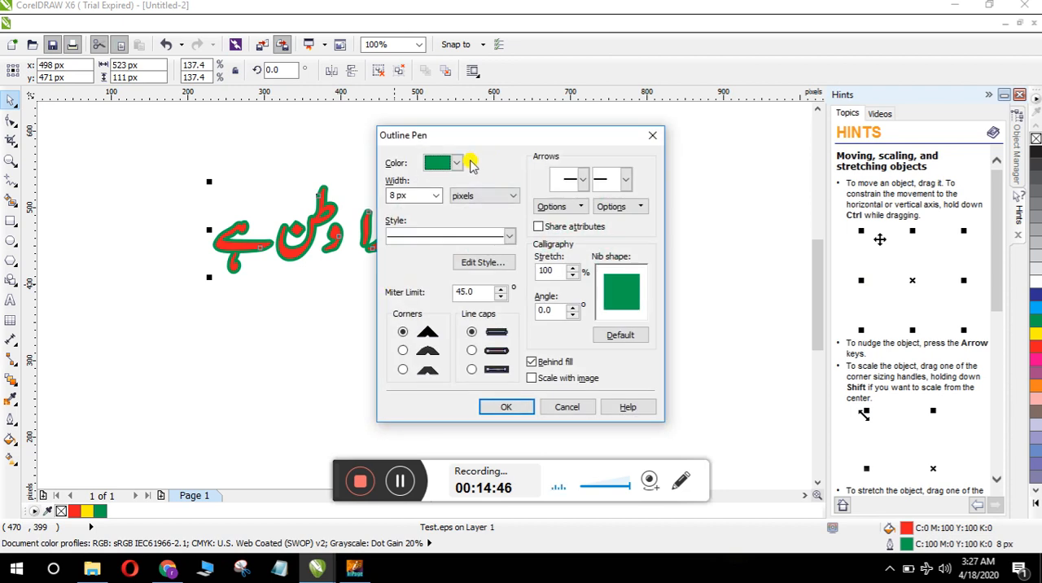
{"action": "left_click", "coordinate": [455, 164]}
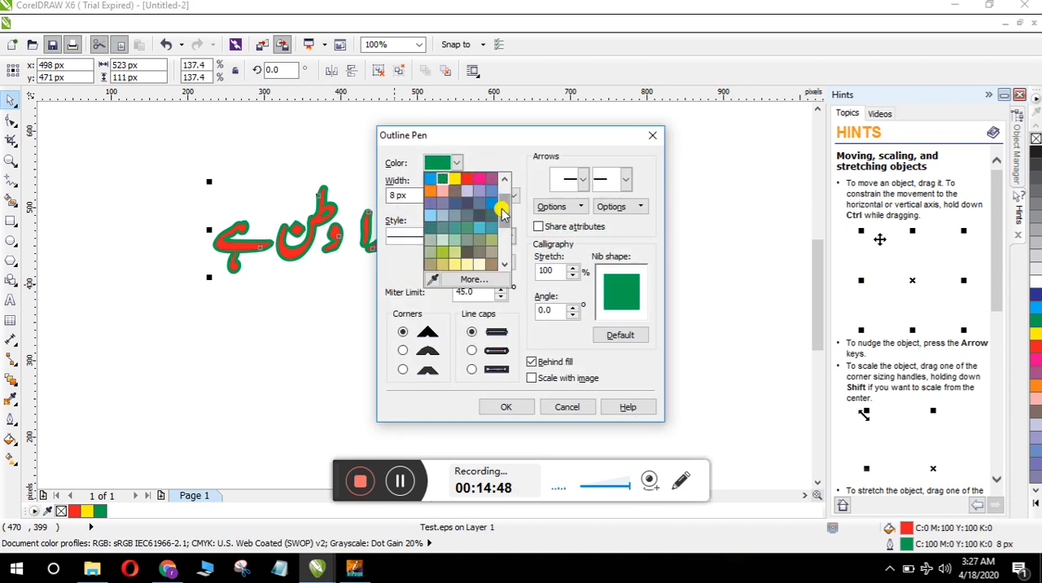
{"action": "scroll", "coordinate": [502, 207], "scroll_direction": "up", "scroll_amount": 1}
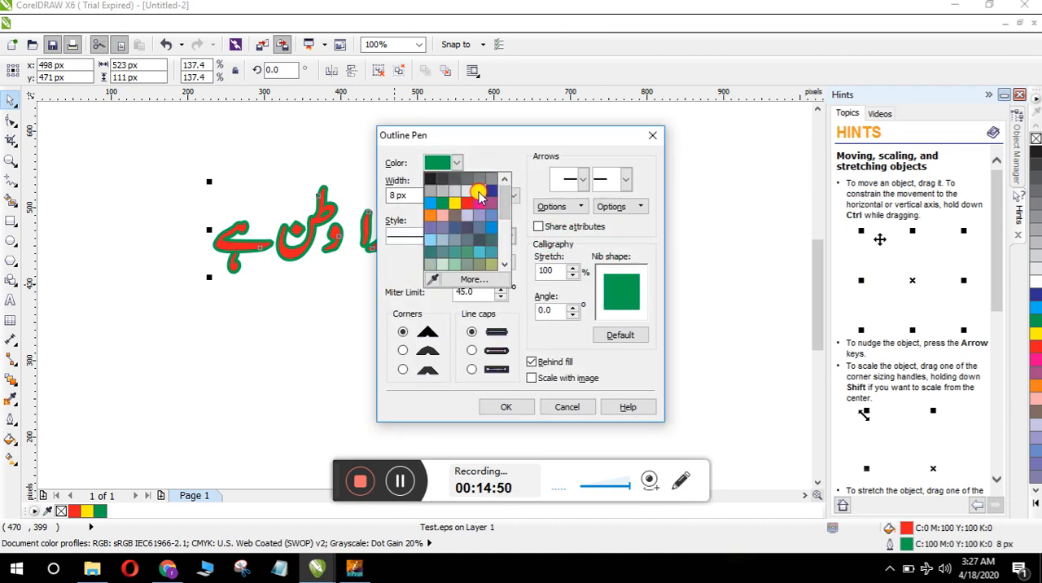
{"action": "left_click", "coordinate": [479, 190]}
{"action": "left_click", "coordinate": [495, 406]}
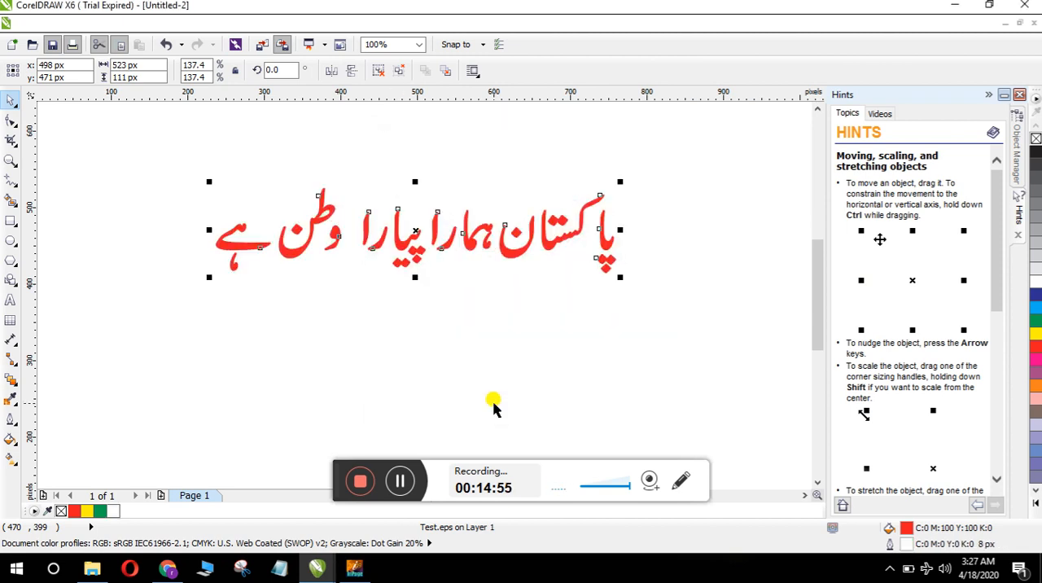
Step: Set the duplicated Urdu sentence's outline colour to black
{"action": "key", "text": "F12"}
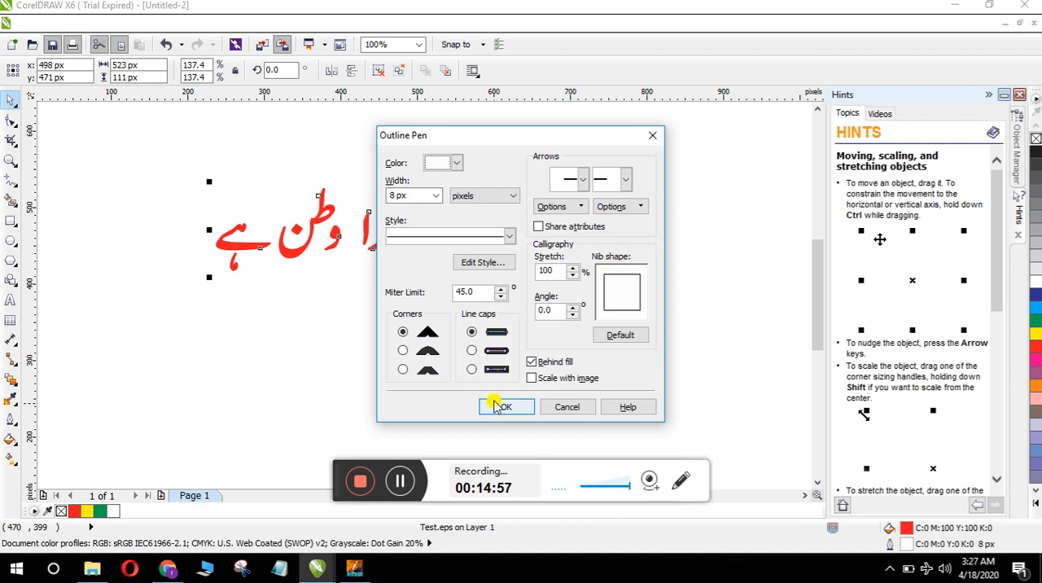
{"action": "left_click", "coordinate": [456, 163]}
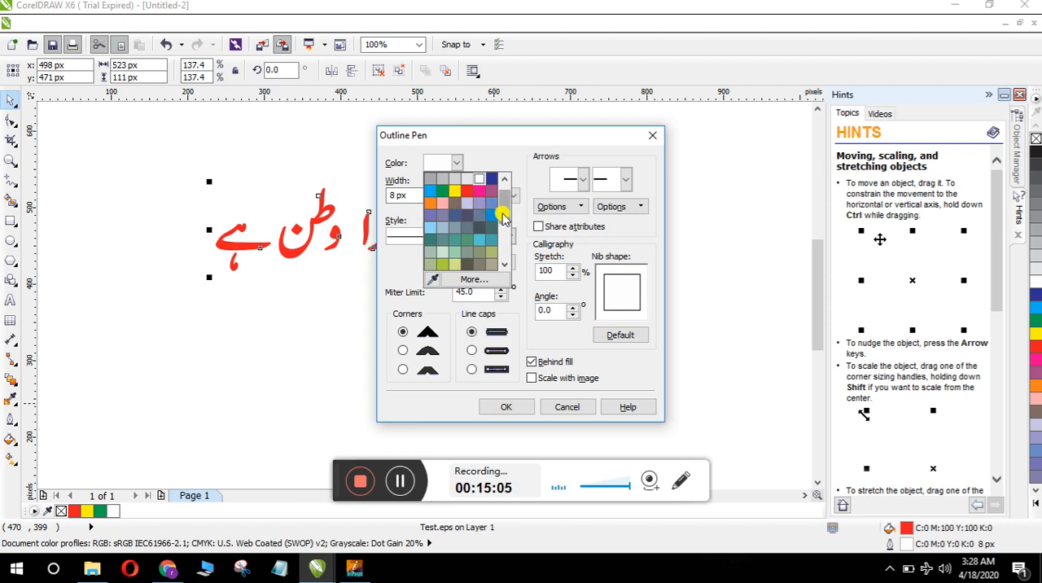
{"action": "left_click", "coordinate": [469, 217]}
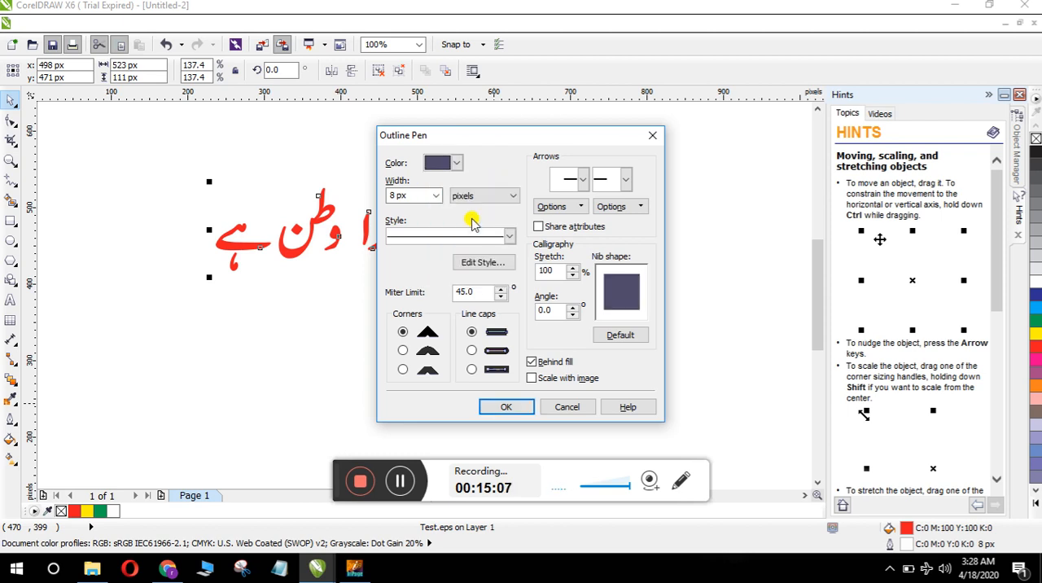
{"action": "left_click", "coordinate": [454, 163]}
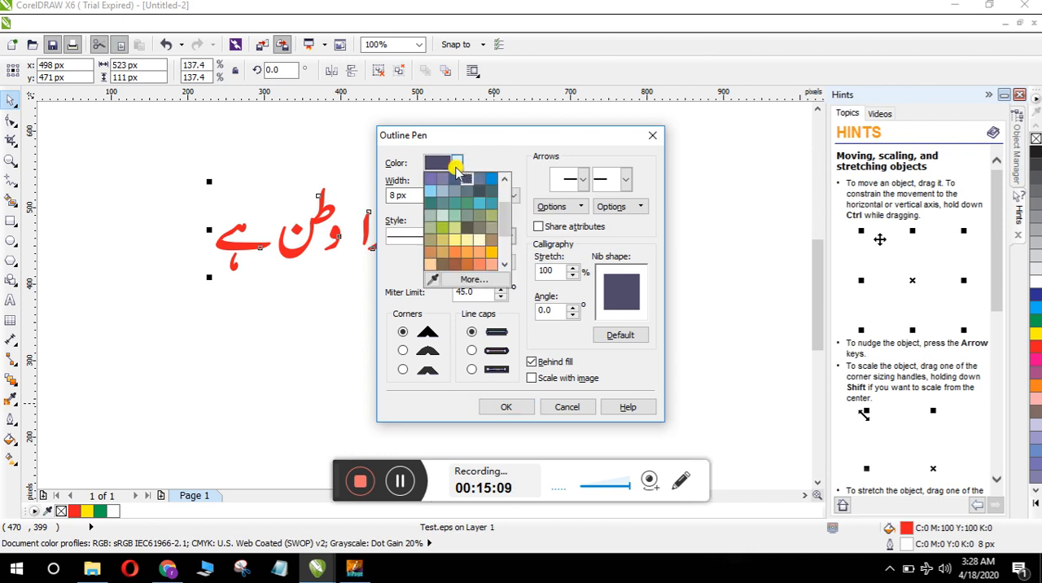
{"action": "left_click_drag", "start_coordinate": [507, 222], "coordinate": [507, 194]}
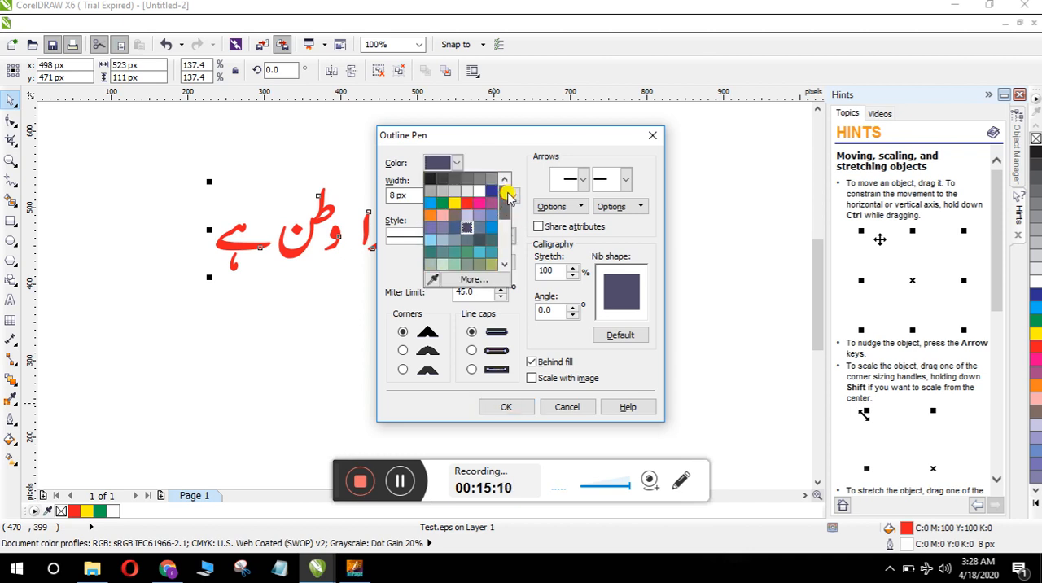
{"action": "left_click", "coordinate": [434, 181]}
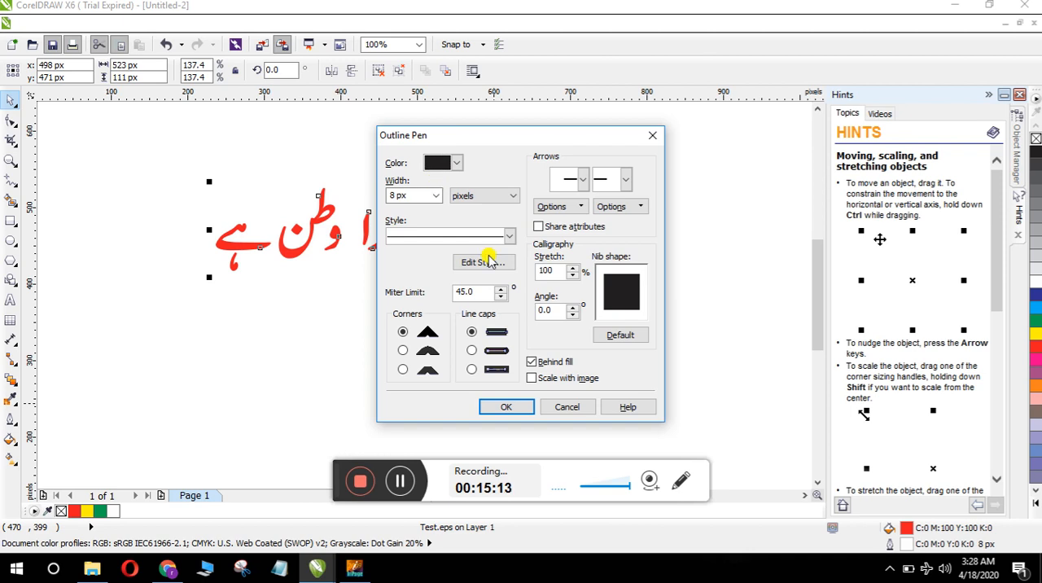
{"action": "left_click", "coordinate": [506, 407]}
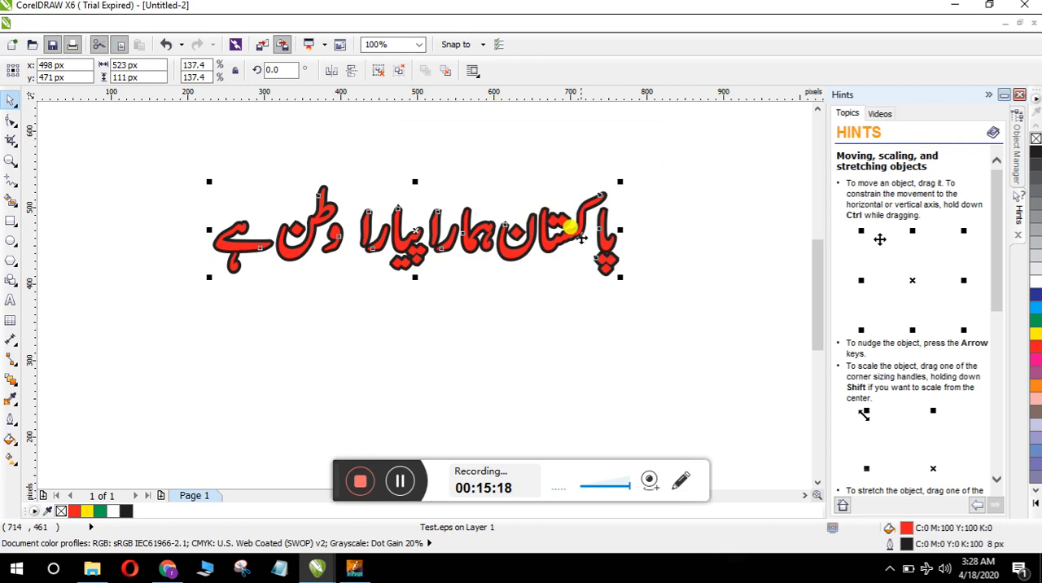
{"action": "left_click", "coordinate": [399, 483]}
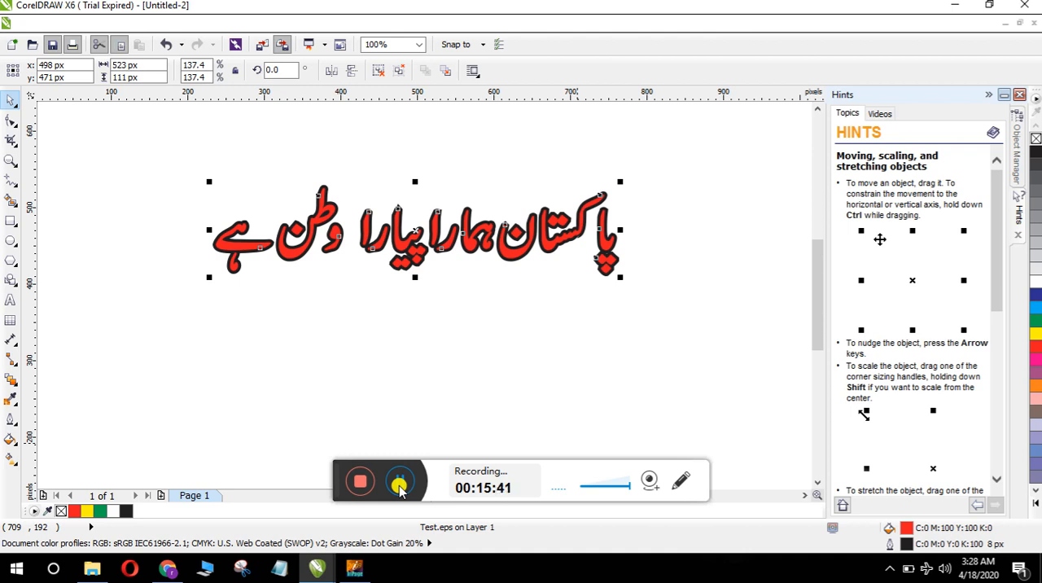
{"action": "left_click", "coordinate": [400, 482]}
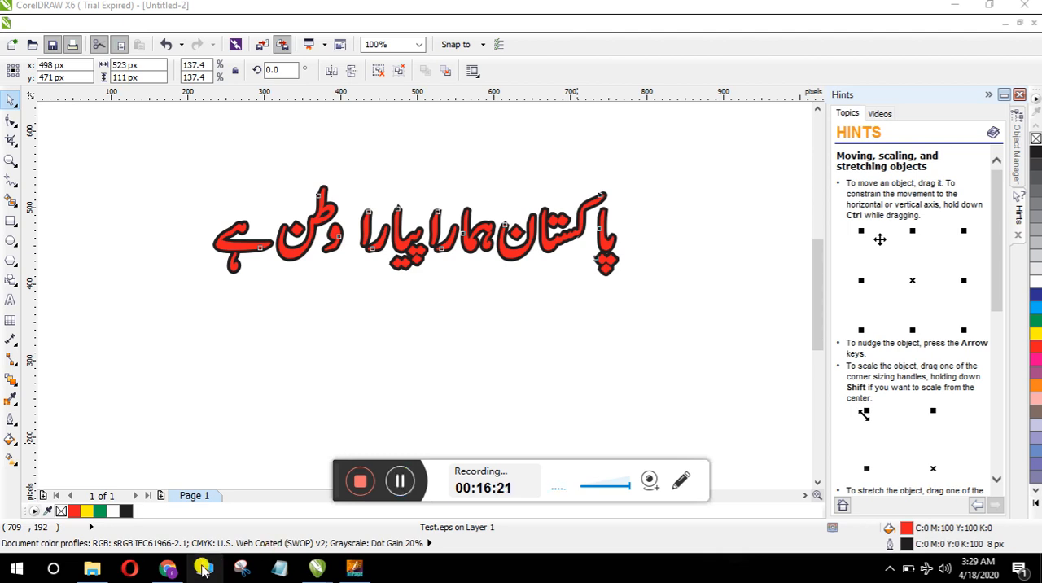
Step: Review the outlined lettering in the Urdu poster image in Chrome and return to the Untitled-2 drawing in CorelDRAW
{"action": "mouse_move", "coordinate": [172, 572]}
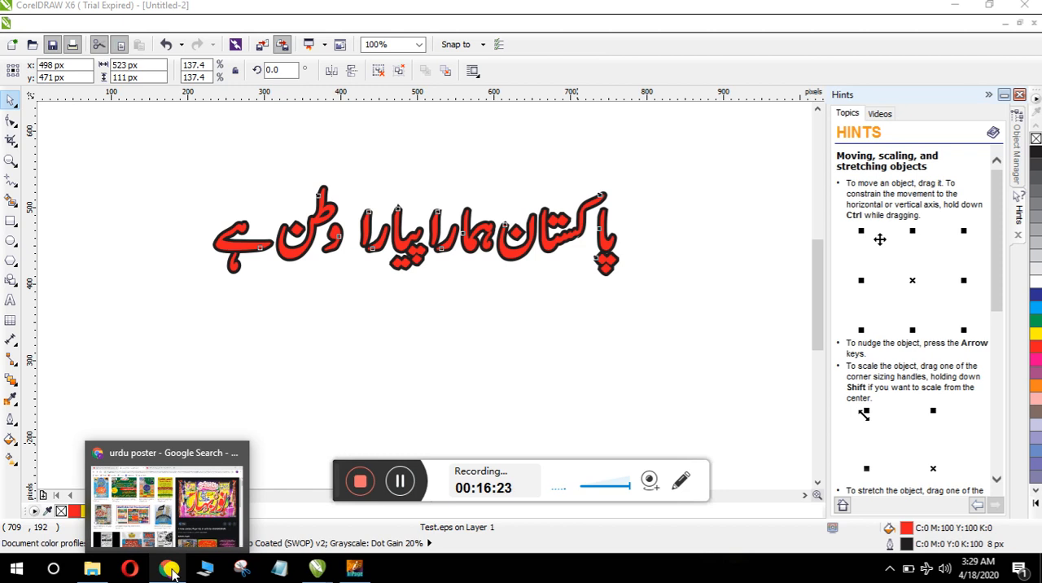
{"action": "left_click", "coordinate": [171, 570]}
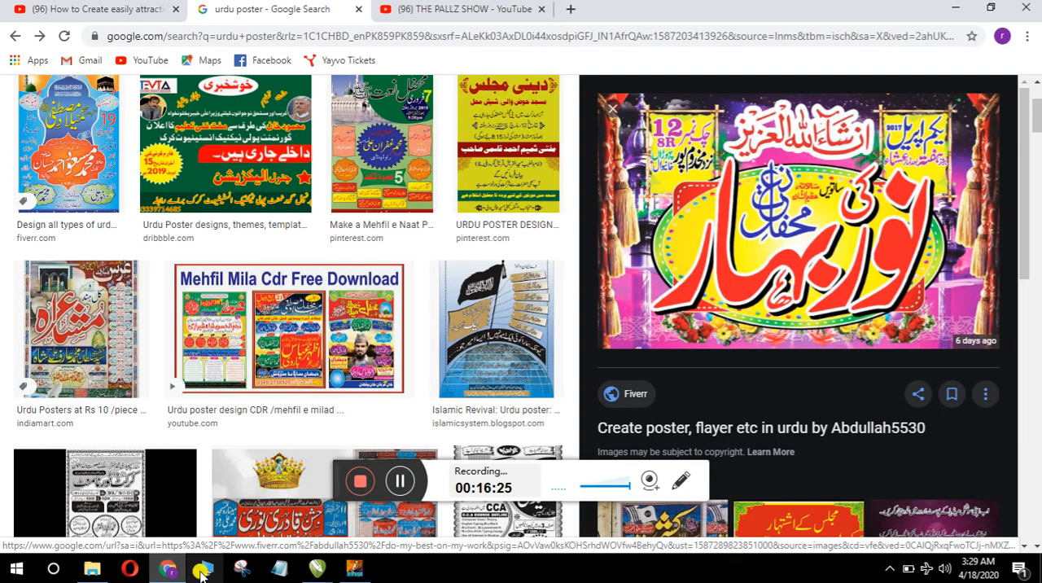
{"action": "left_click", "coordinate": [323, 572]}
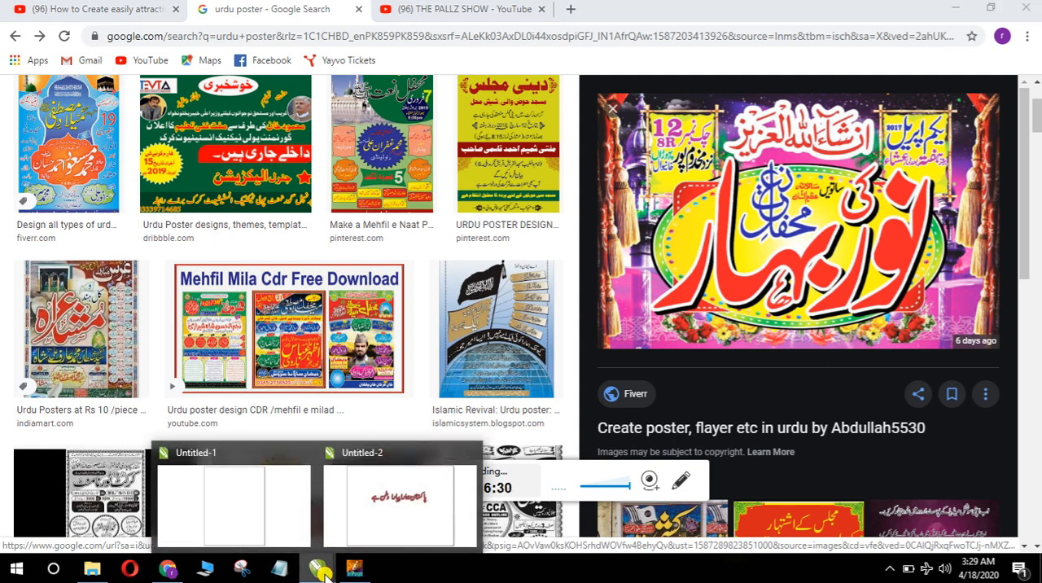
{"action": "left_click", "coordinate": [386, 521]}
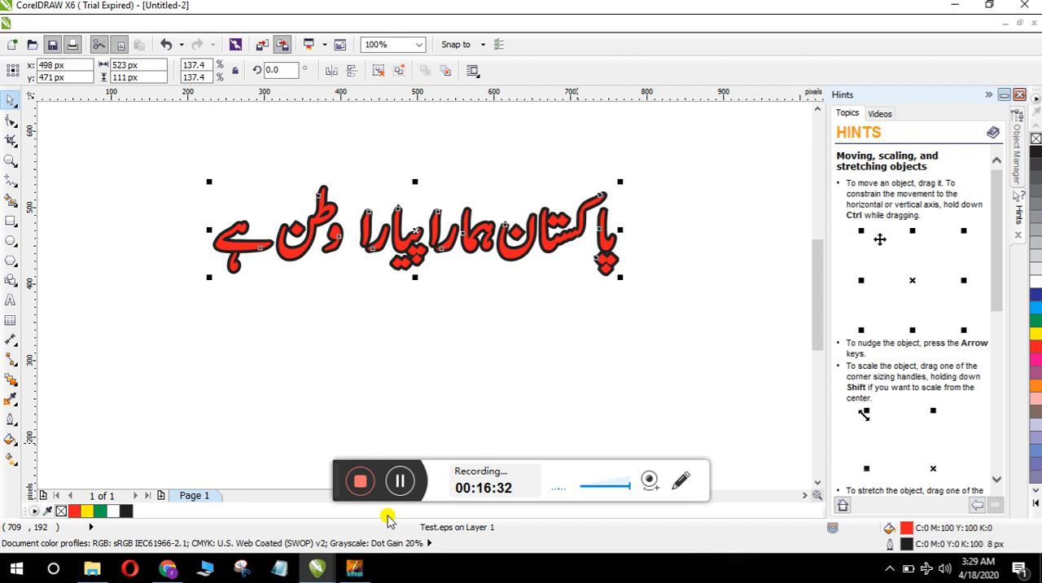